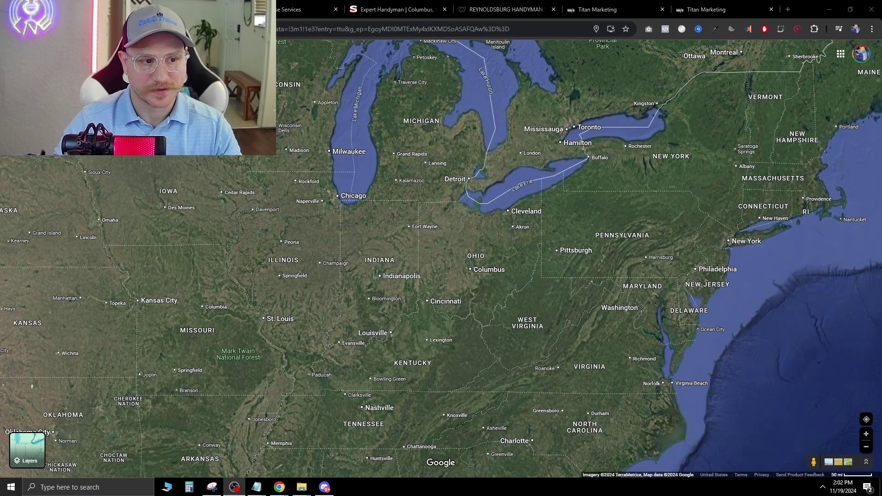
Zoom into Columbus, Ohio, search for handymen, and browse the results list.
scroll(517, 214, up, 5)
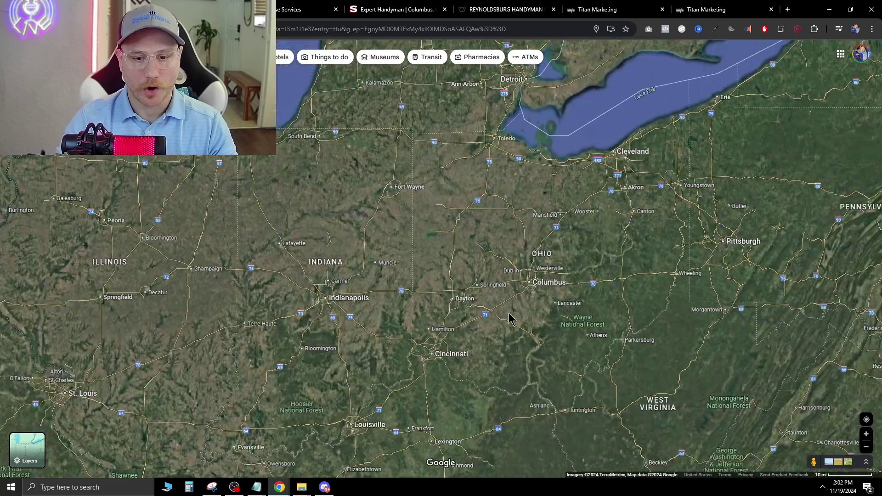
scroll(516, 214, up, 3)
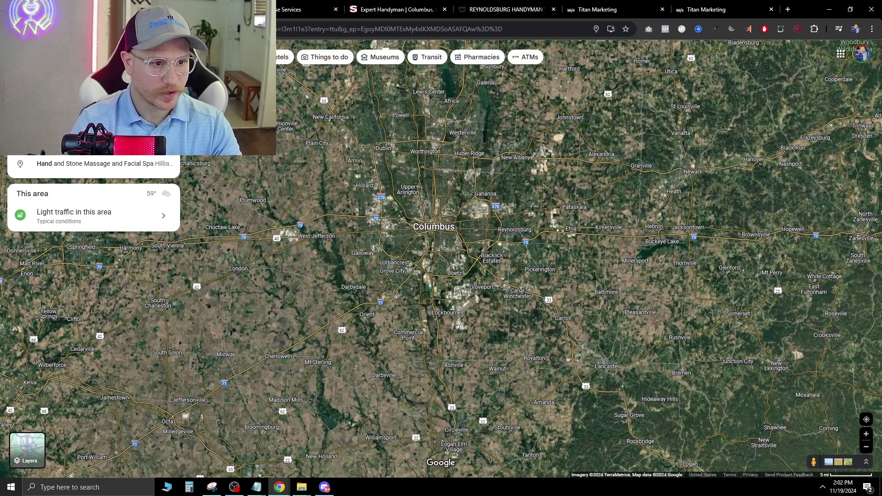
key(Return)
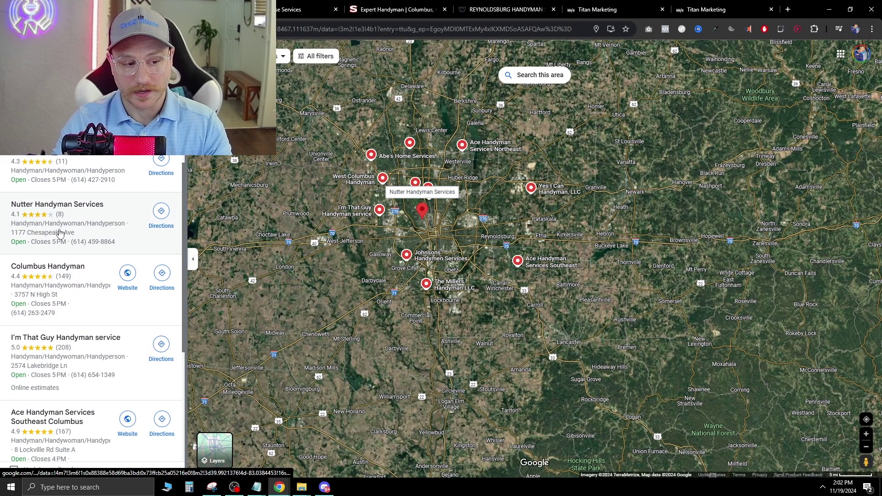
scroll(63, 228, down, 4)
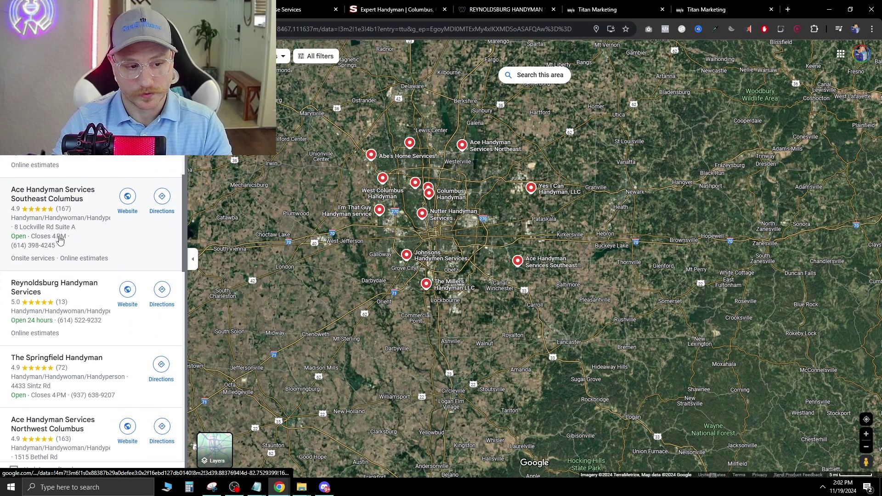
scroll(59, 238, down, 5)
scroll(57, 228, up, 10)
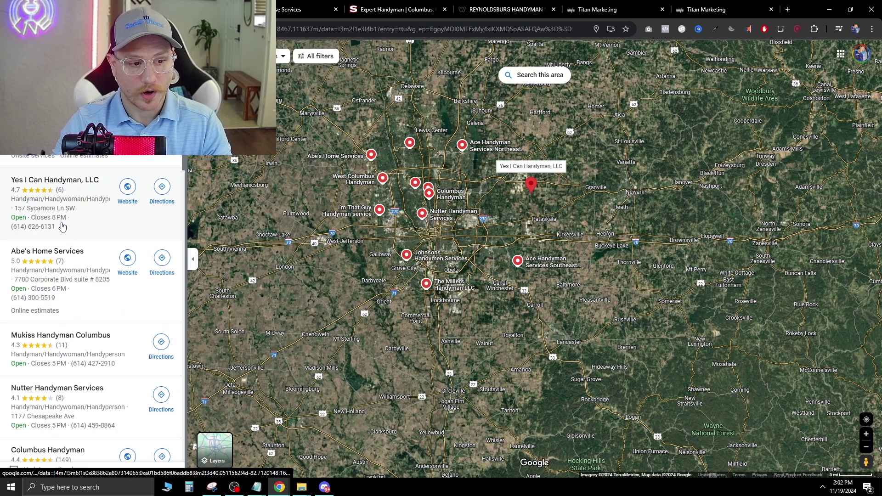
scroll(57, 224, down, 4)
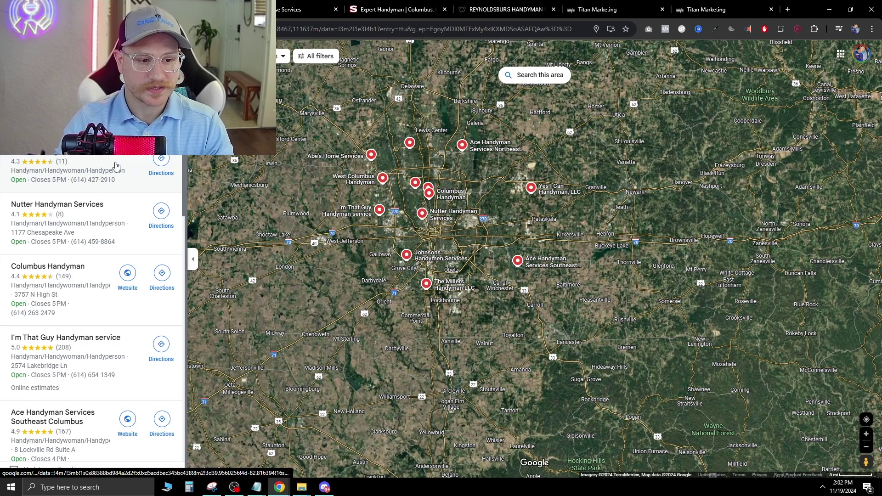
Open the Mukiss Handyman Columbus listing and scroll its details to photos and reviews.
click(118, 181)
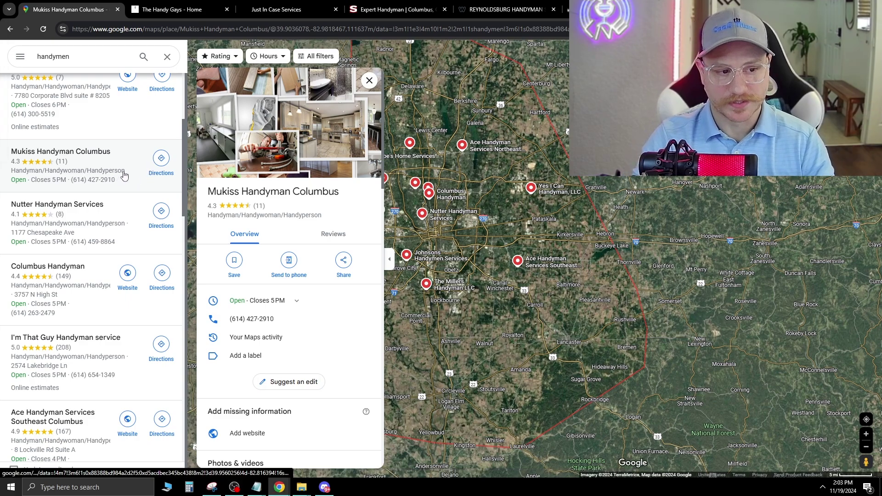
scroll(131, 206, down, 2)
scroll(295, 289, down, 5)
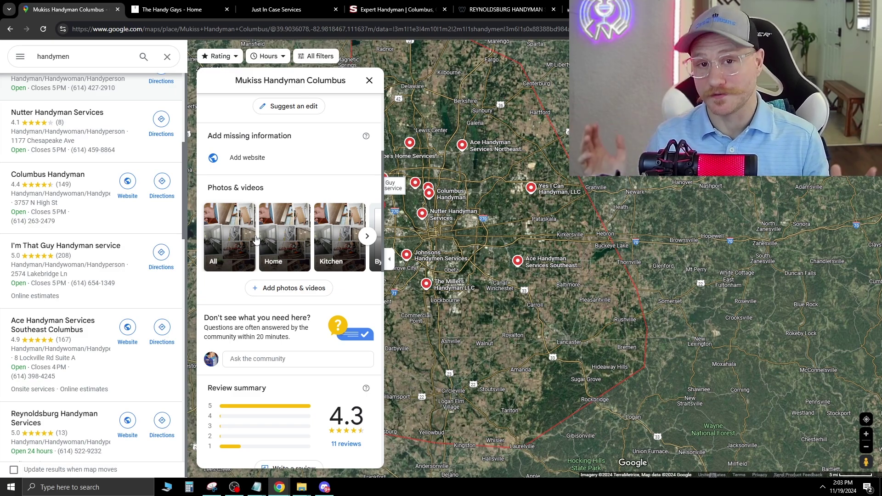
scroll(92, 230, down, 5)
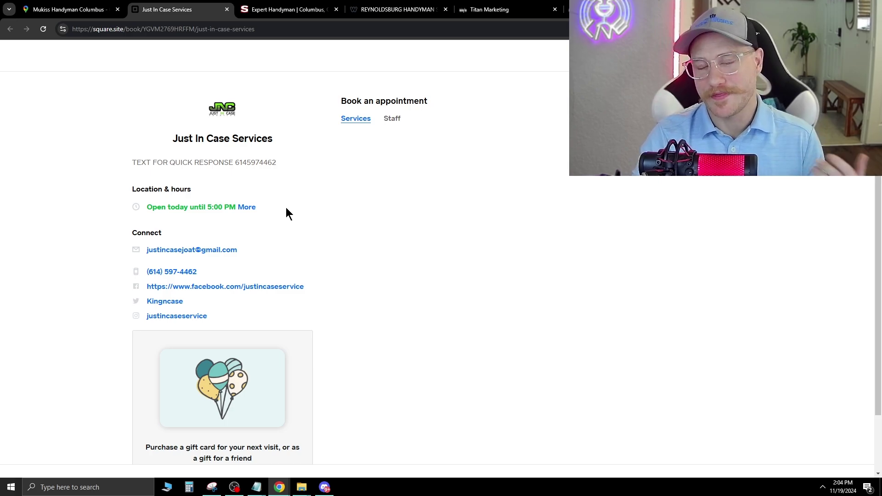
scroll(207, 257, down, 1)
scroll(193, 276, up, 1)
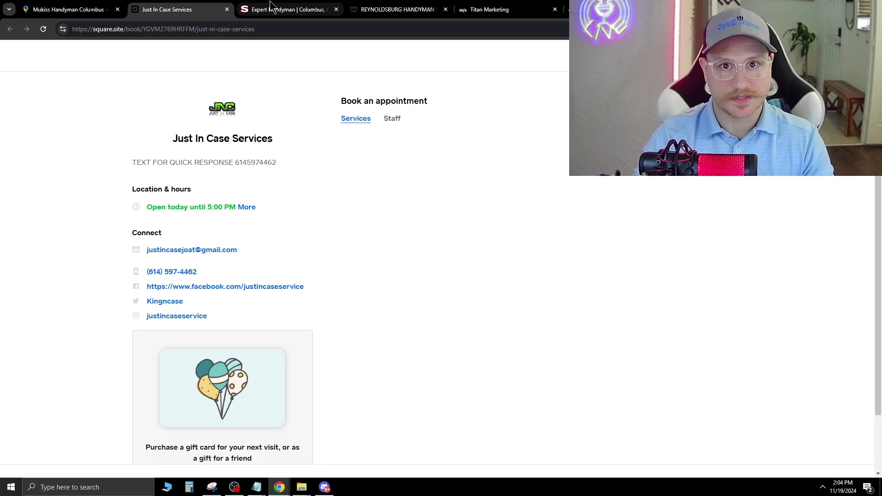
mouse_move(271, 6)
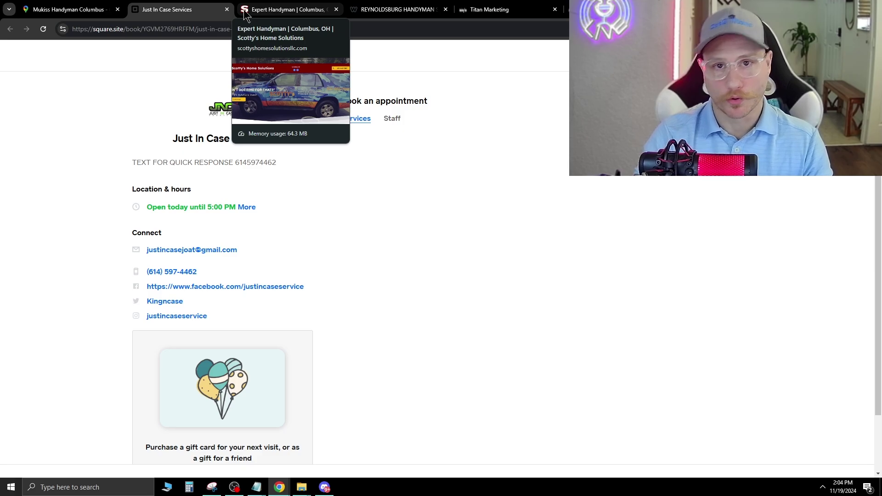
Switch to the Scotty's Home Solutions website and view its hero section.
click(271, 9)
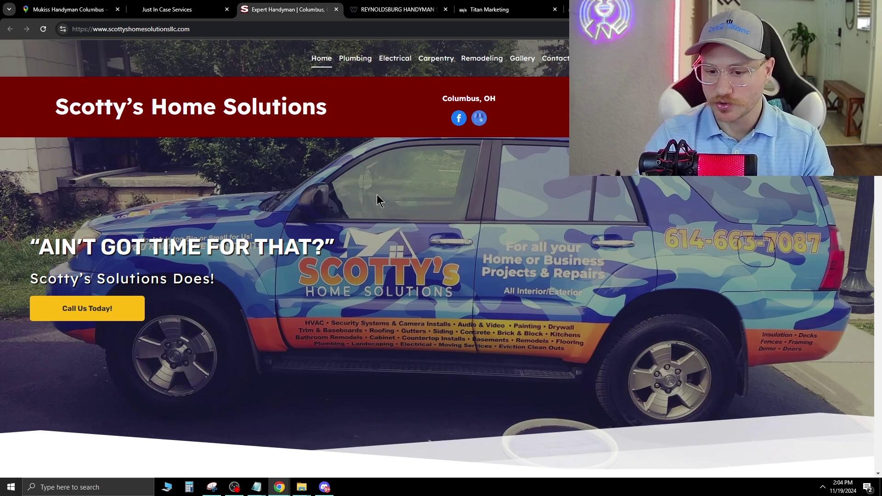
scroll(331, 221, down, 2)
scroll(244, 294, up, 2)
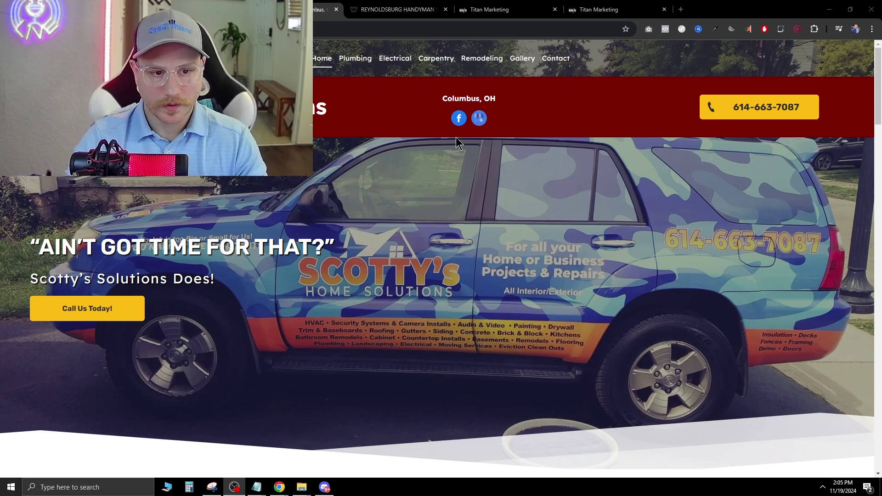
Scroll to and highlight the about-us paragraph, then return to the top of the page.
scroll(452, 140, down, 2)
scroll(448, 139, down, 6)
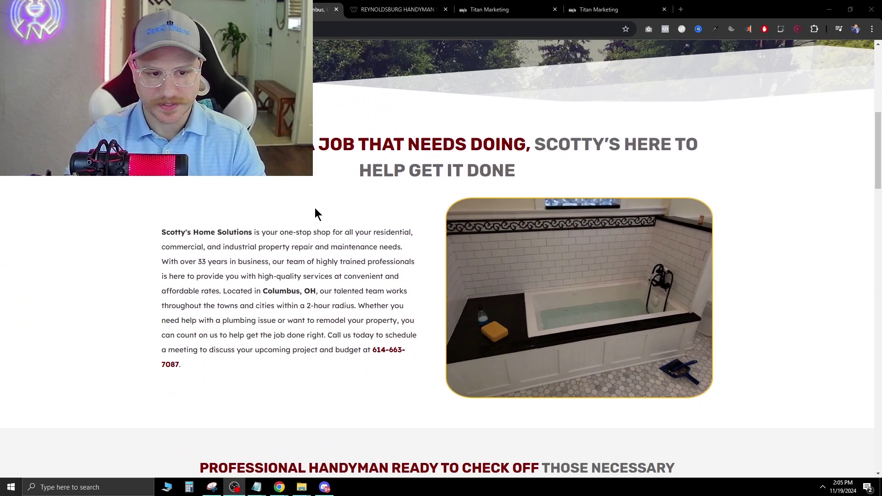
scroll(416, 232, down, 2)
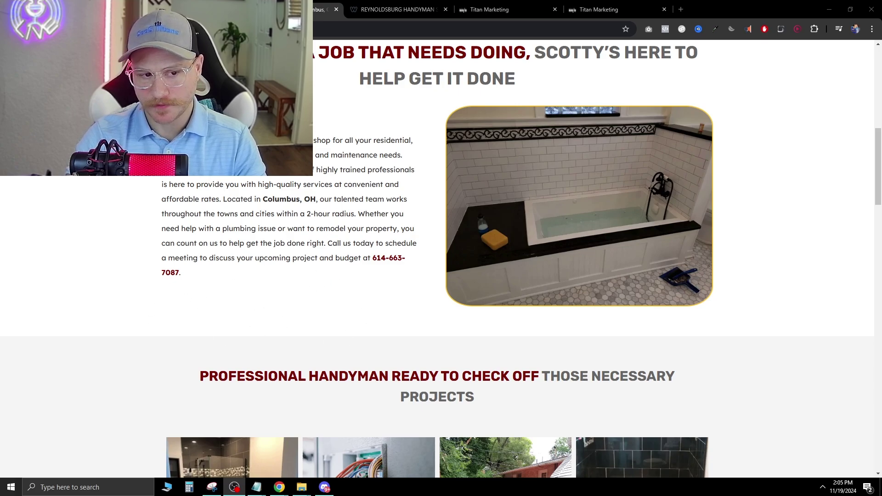
drag(162, 138, 344, 288)
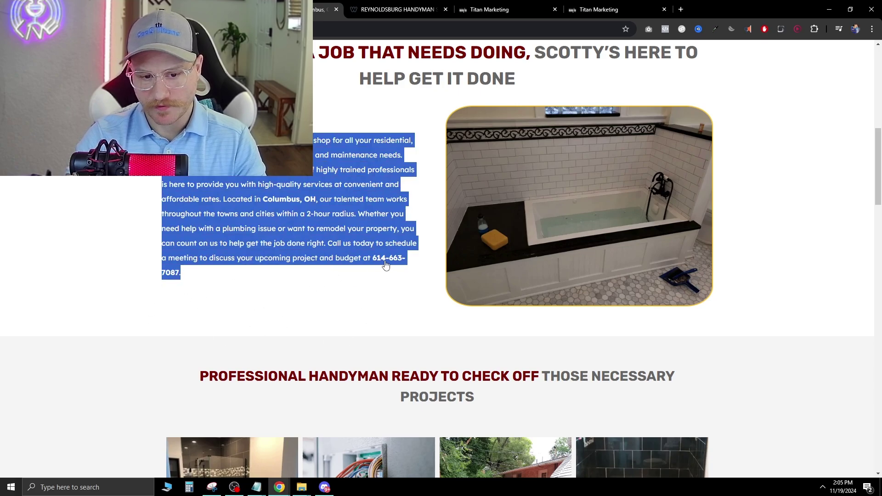
click(358, 257)
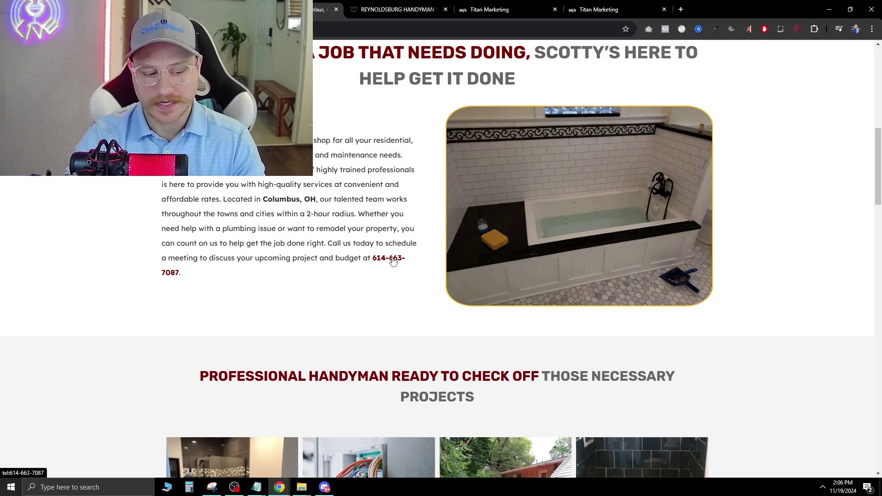
scroll(392, 261, up, 10)
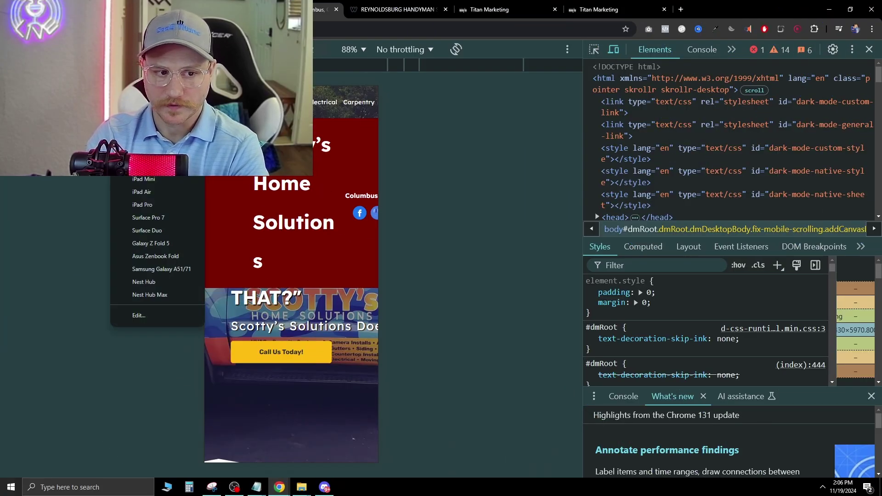
key(Escape)
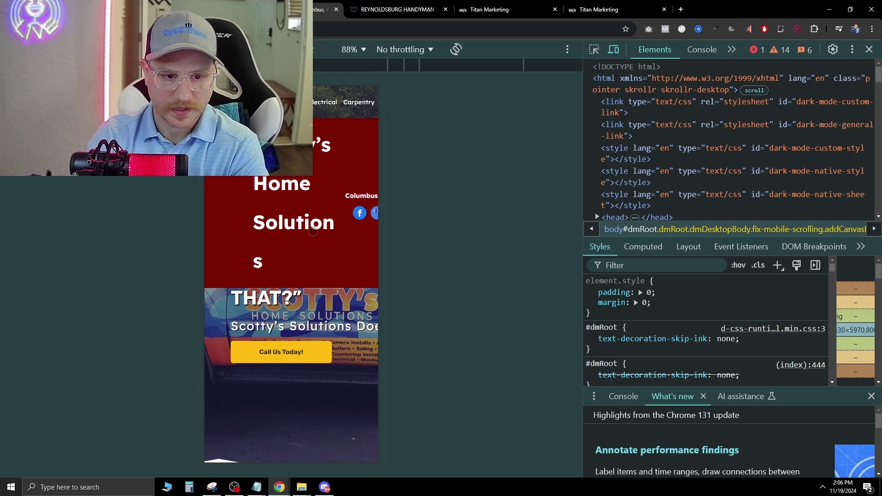
scroll(306, 237, down, 5)
drag(317, 264, 300, 295)
scroll(327, 296, up, 3)
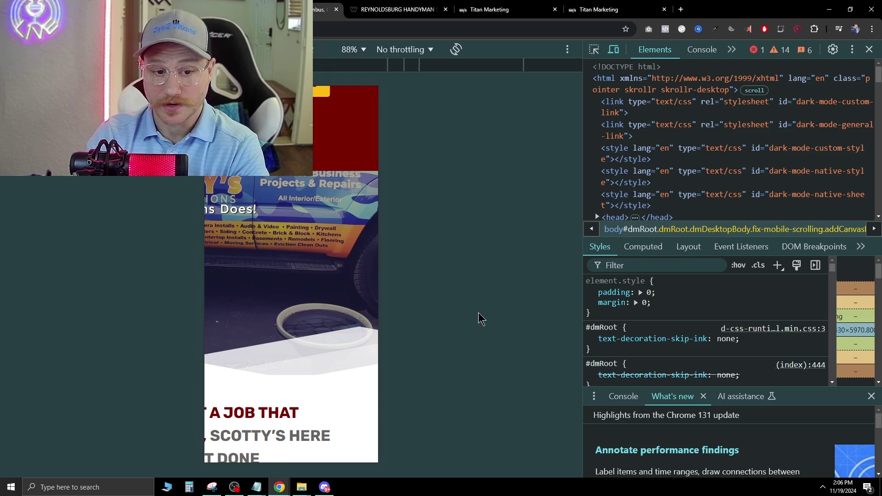
scroll(310, 258, up, 3)
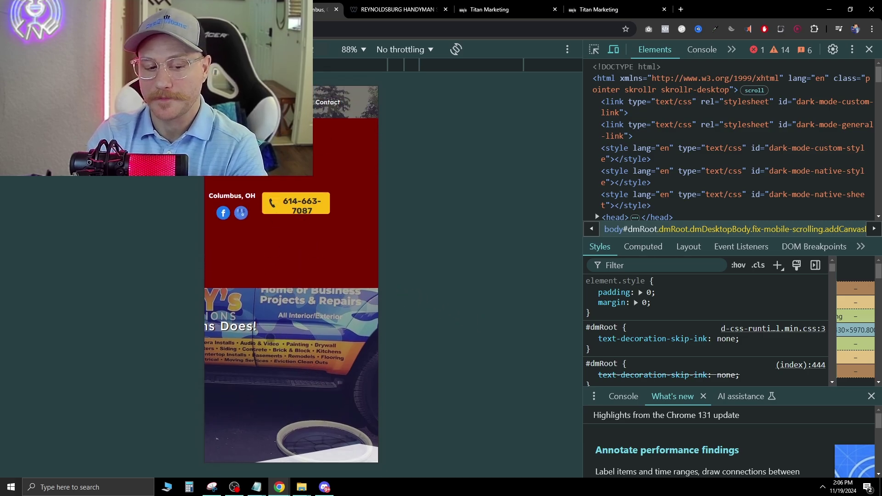
scroll(247, 376, down, 10)
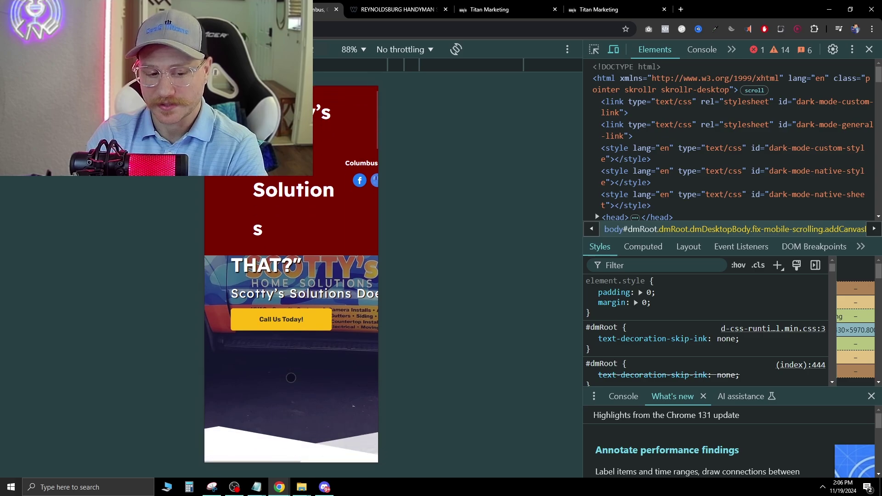
scroll(238, 249, down, 10)
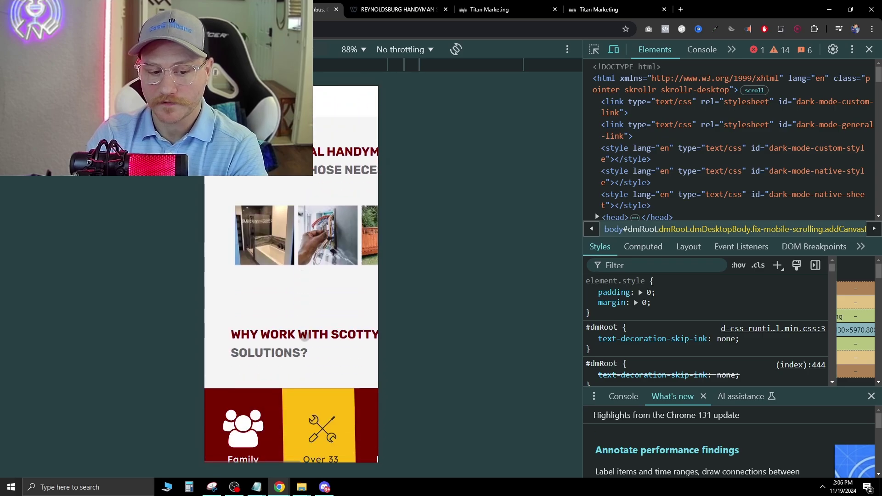
scroll(285, 204, up, 20)
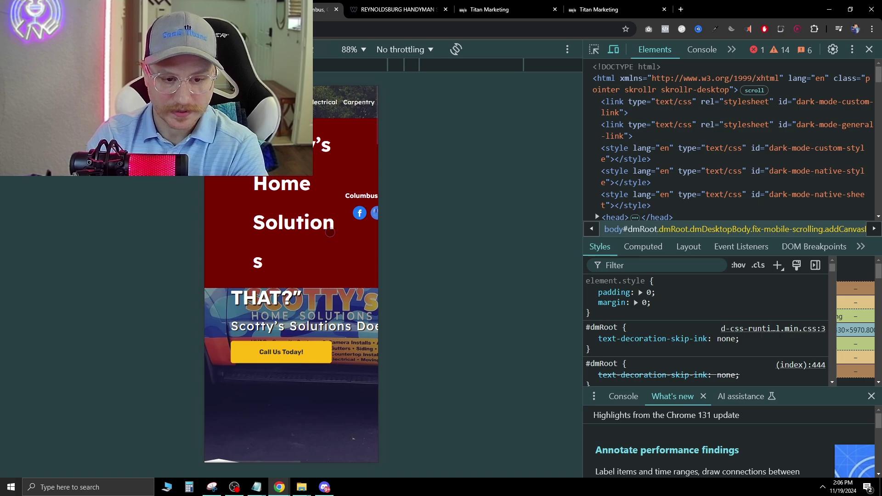
key(F12)
Scroll the Scotty's Home Solutions page past the project tiles and features to the reviews carousel.
scroll(495, 324, down, 3)
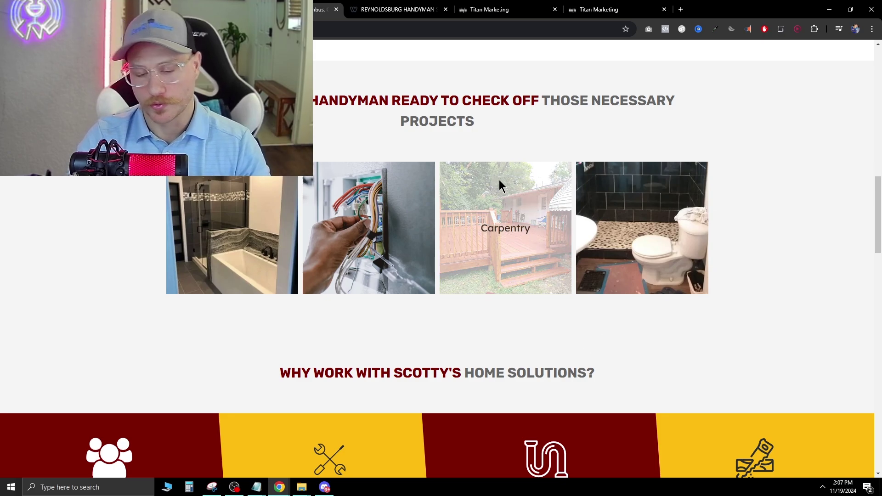
scroll(502, 187, down, 7)
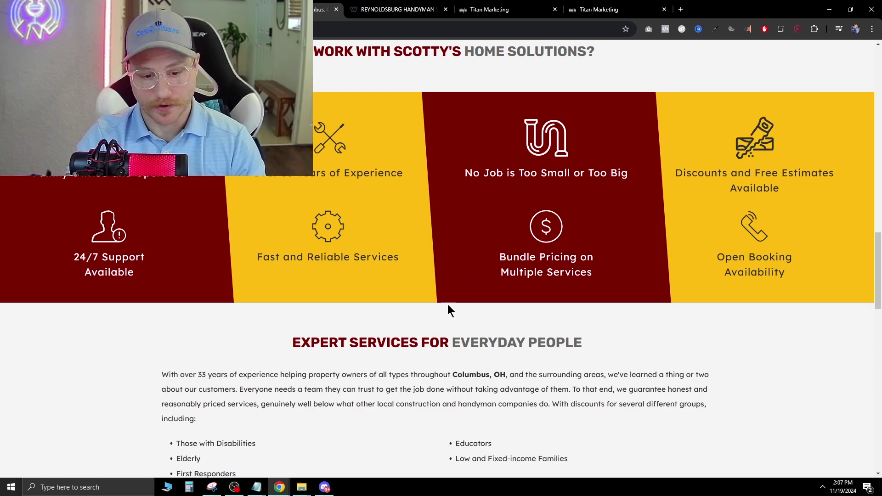
scroll(447, 298, down, 1)
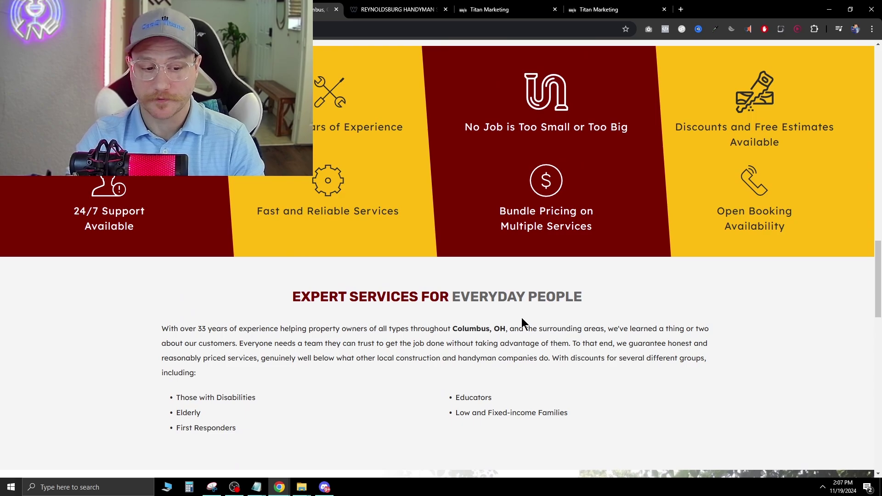
scroll(514, 333, down, 9)
scroll(349, 234, up, 1)
scroll(326, 276, down, 1)
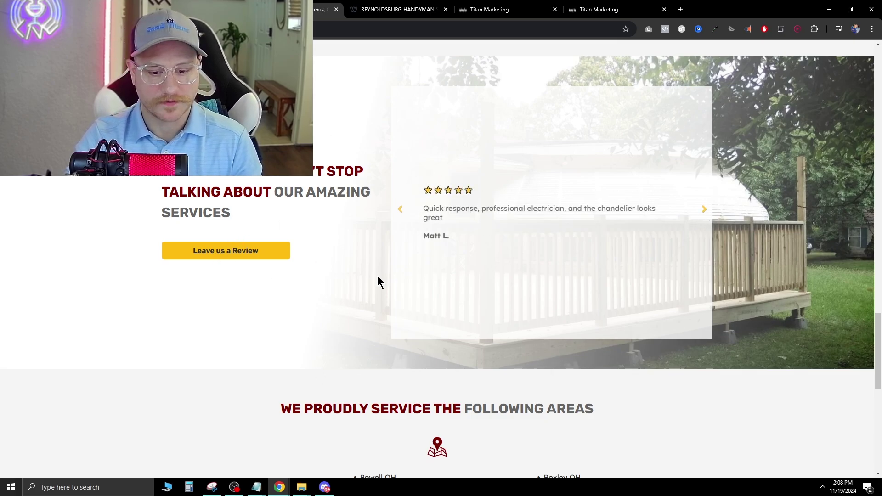
scroll(286, 240, down, 10)
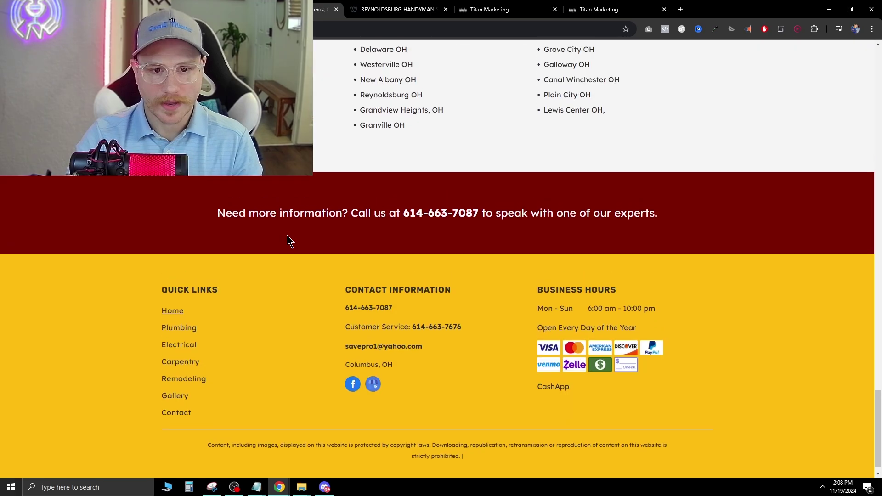
scroll(286, 240, up, 3)
drag(168, 175, 630, 252)
click(505, 257)
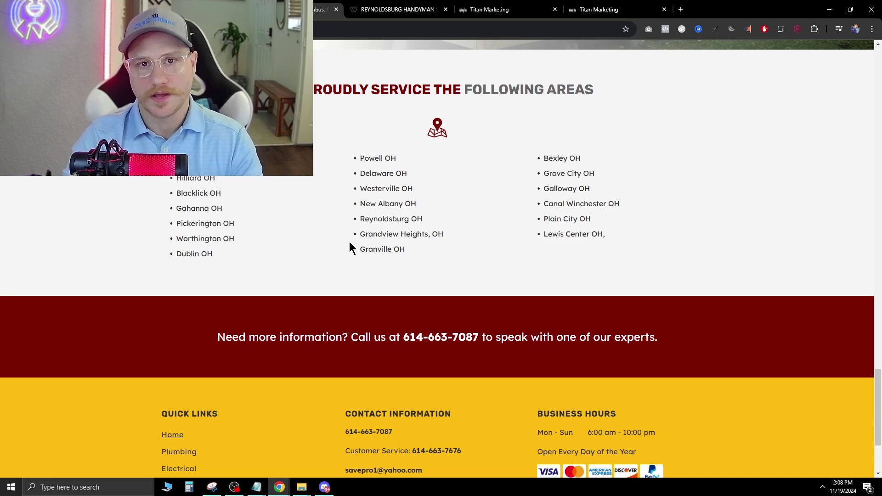
scroll(345, 246, down, 3)
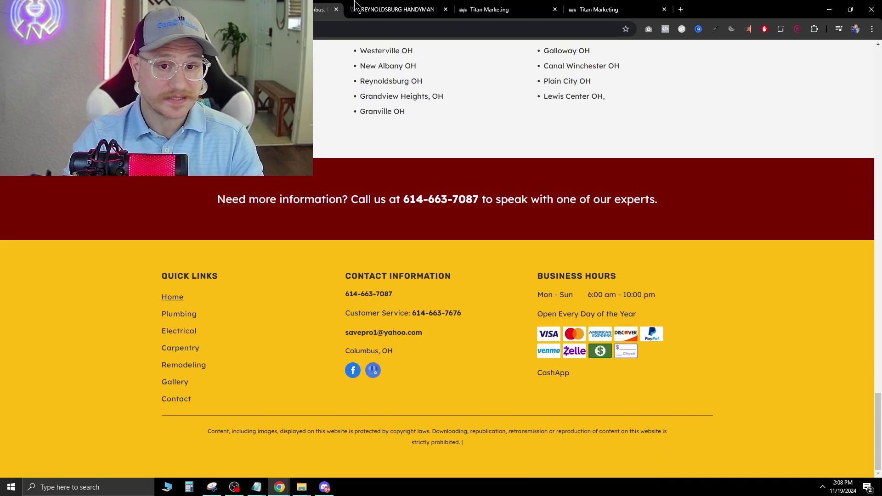
scroll(465, 221, up, 20)
scroll(482, 167, up, 1)
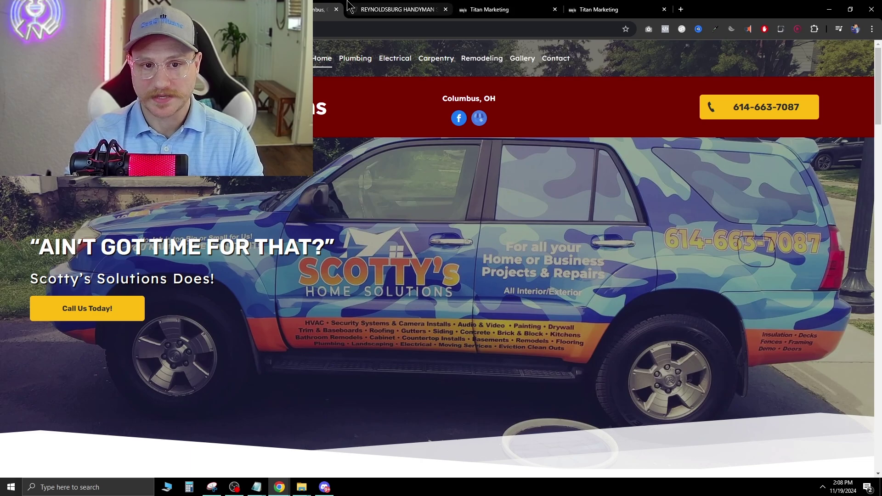
key(ctrl+shift+i)
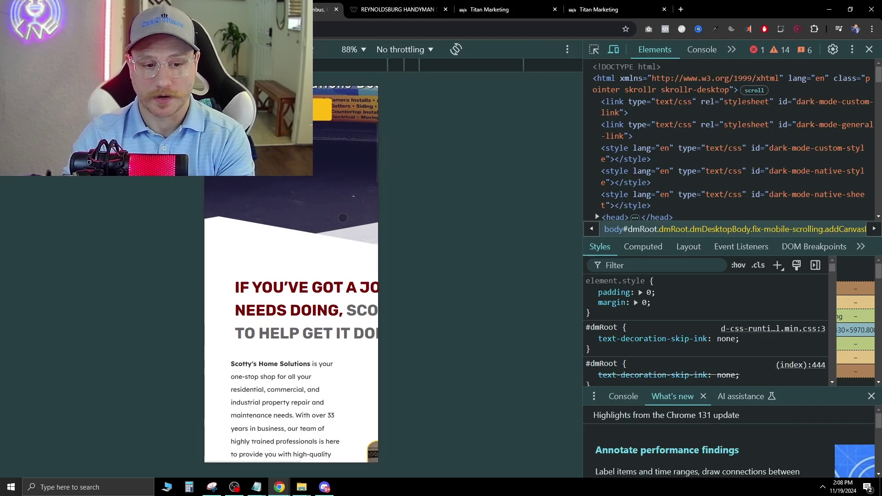
key(ctrl+shift+i)
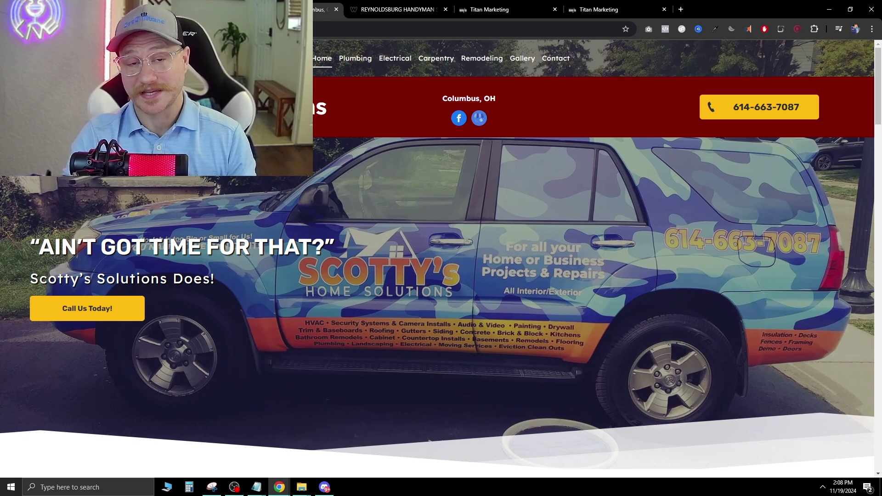
Switch to the Reynoldsburg Handyman site and highlight its services list, Electrical through Carpentry.
click(399, 10)
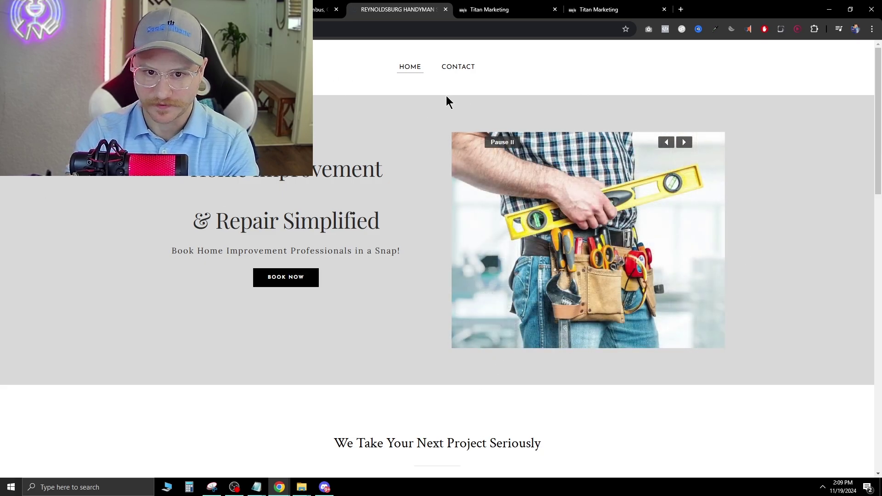
scroll(402, 229, down, 7)
drag(370, 373, 382, 190)
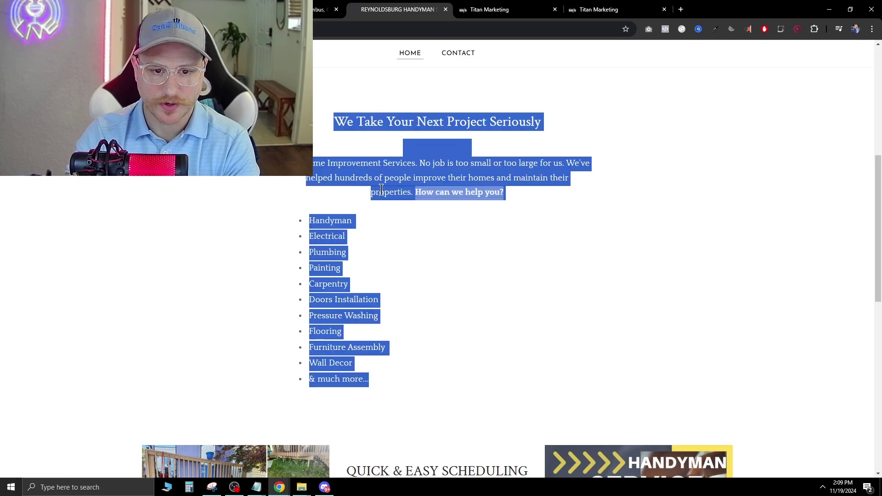
click(205, 209)
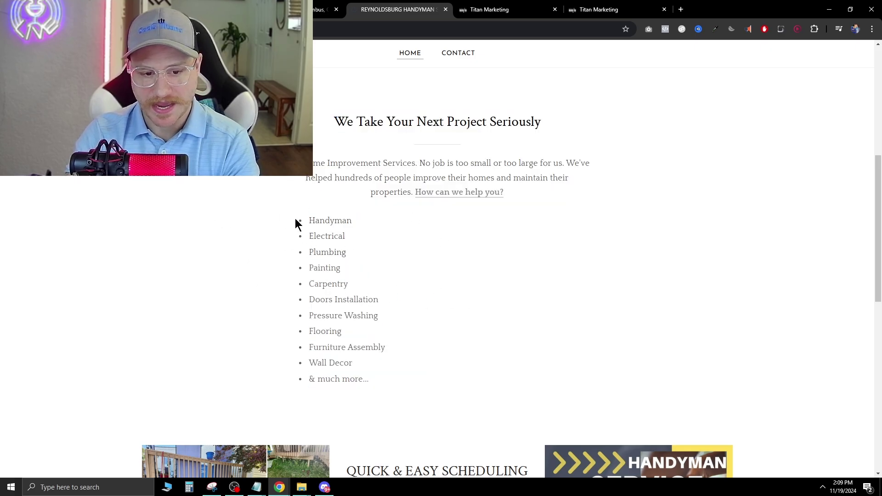
mouse_move(296, 221)
mouse_down()
mouse_move(347, 288)
mouse_move(319, 268)
mouse_move(291, 225)
mouse_up()
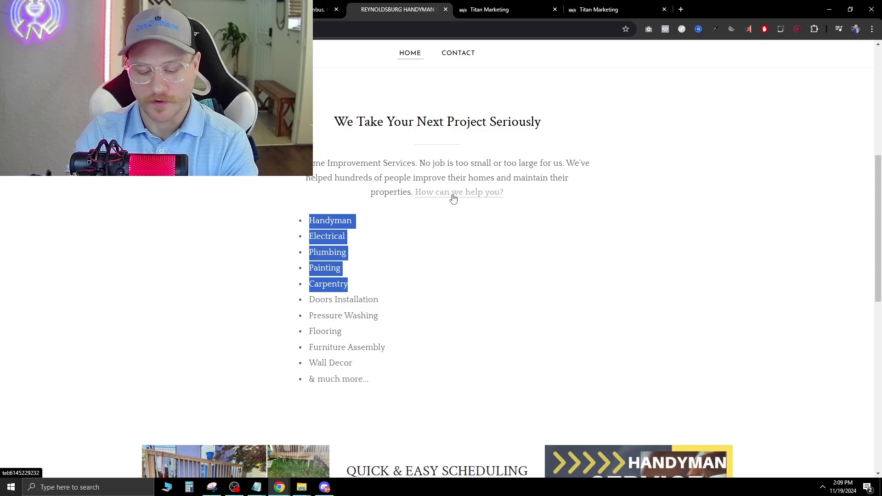
Review further down the page, including the pricing bullet, then return to the top.
scroll(398, 319, down, 7)
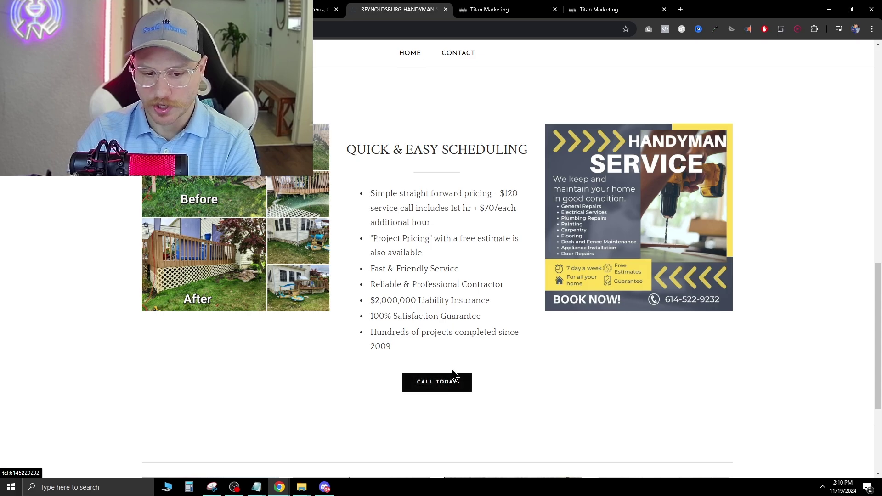
scroll(471, 341, down, 1)
scroll(398, 335, up, 2)
drag(373, 239, 440, 271)
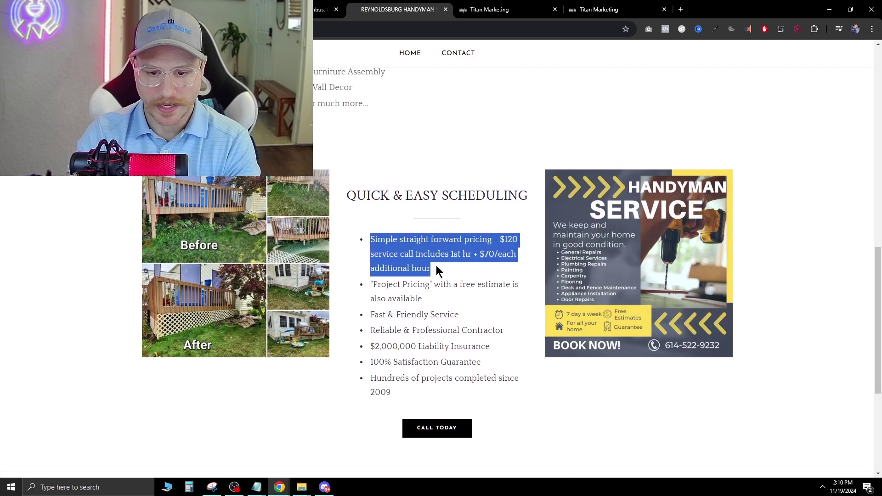
click(476, 288)
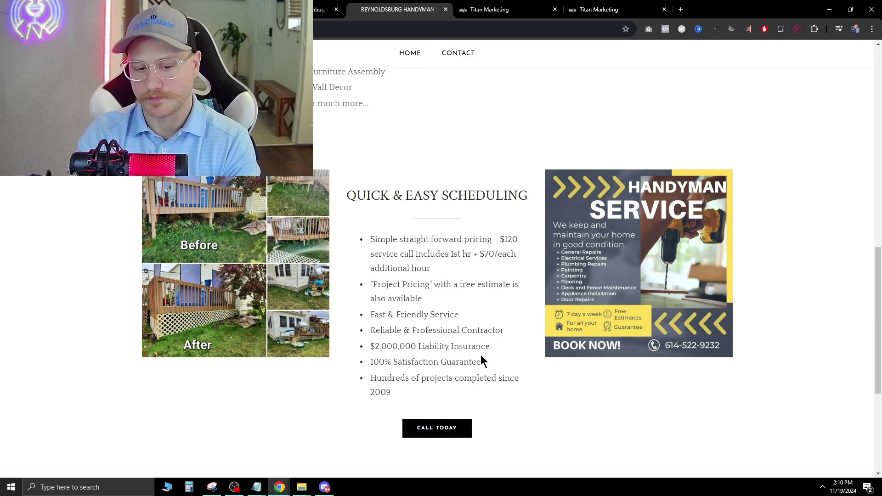
scroll(636, 429, down, 5)
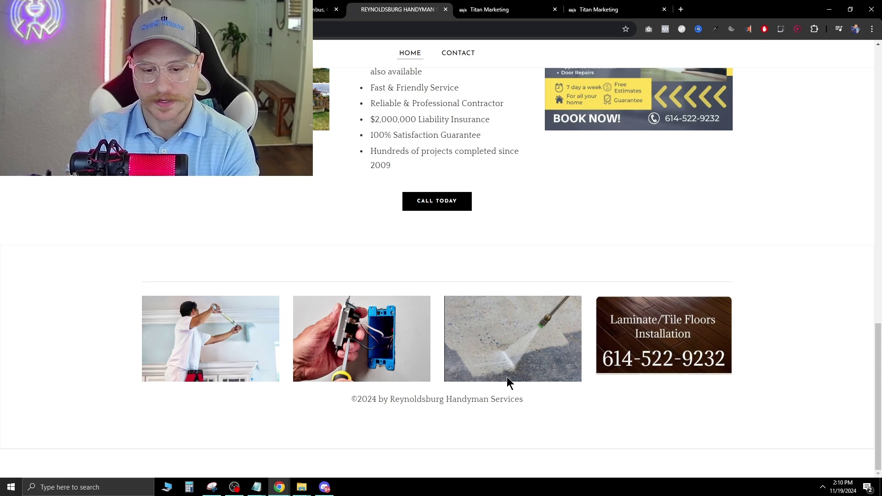
scroll(509, 382, up, 20)
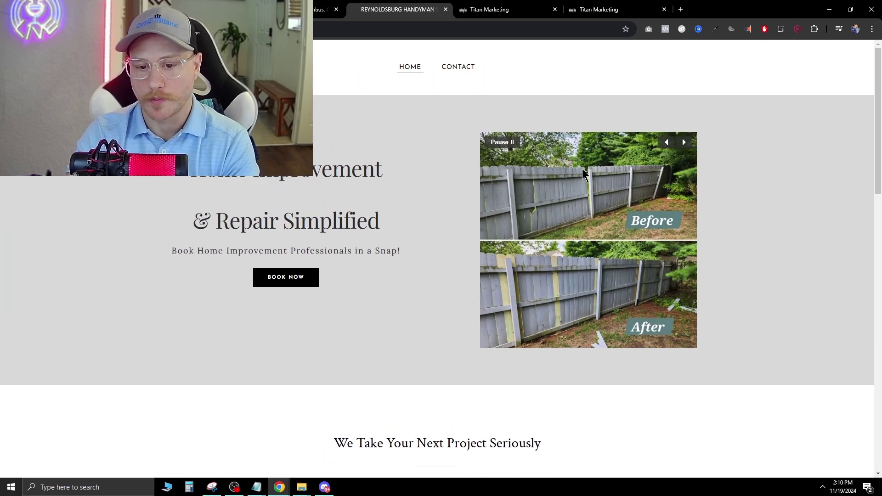
Preview the Reynoldsburg site's mobile layout in DevTools, then return to desktop width.
scroll(459, 258, down, 10)
key(F12)
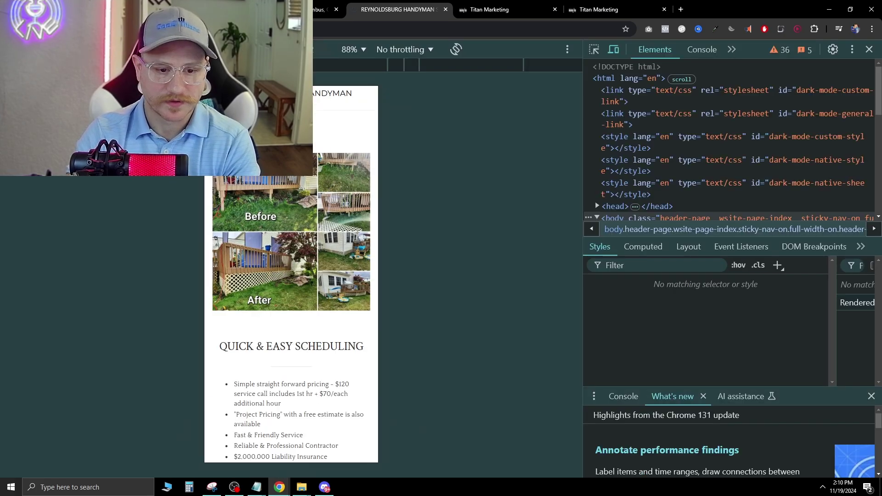
scroll(313, 251, up, 10)
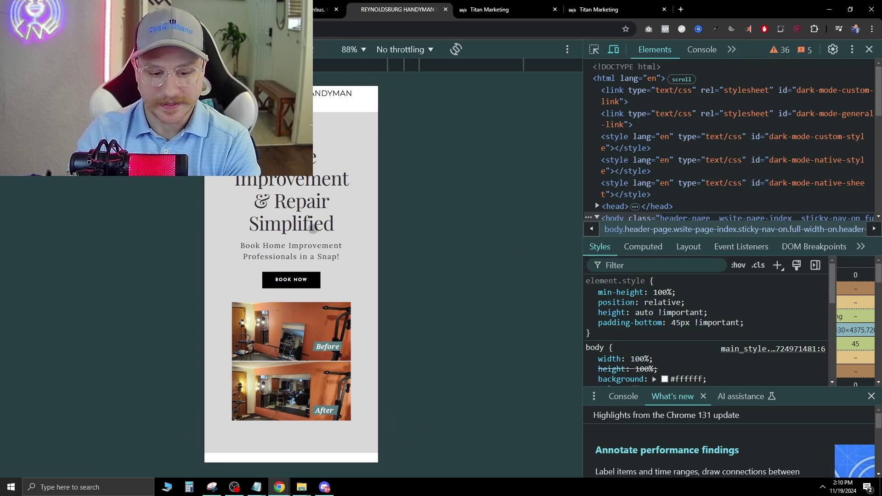
scroll(304, 202, down, 8)
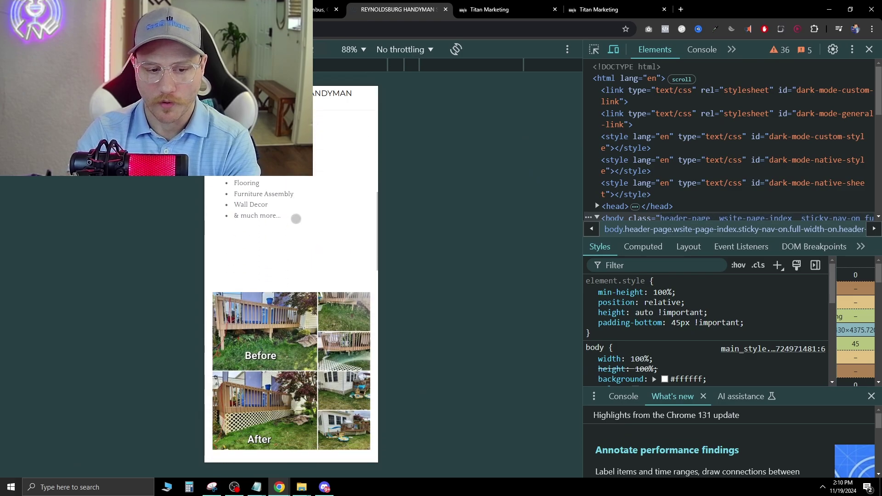
scroll(296, 219, down, 8)
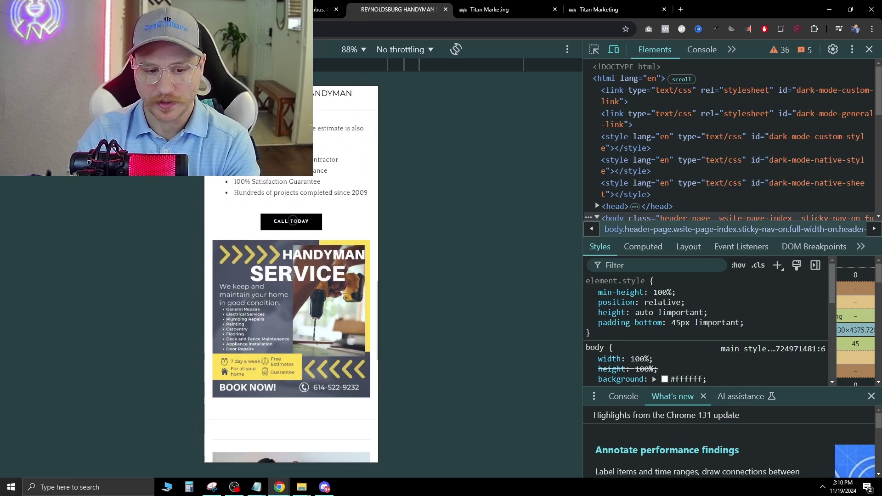
scroll(293, 221, up, 10)
scroll(294, 245, down, 8)
scroll(294, 244, down, 2)
scroll(295, 244, down, 5)
key(F12)
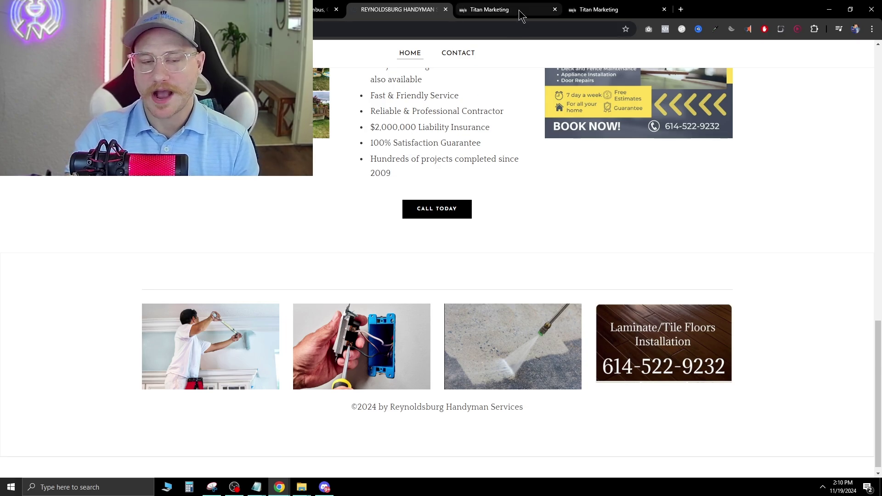
Start a funnel from templates in Titan Marketing and search the template gallery for 'rep'.
click(535, 7)
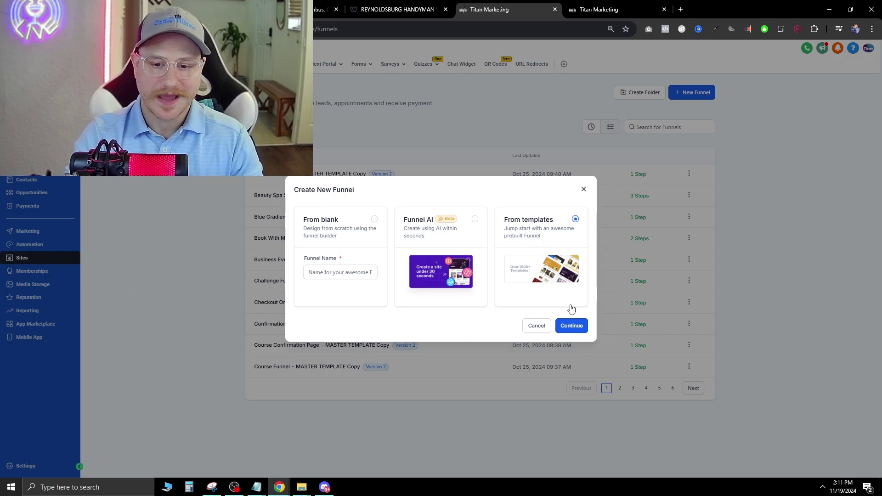
click(571, 326)
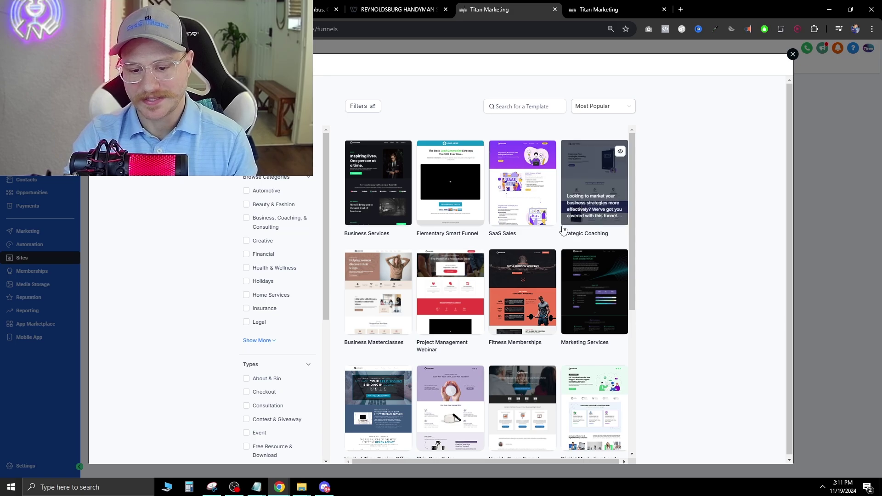
mouse_move(551, 220)
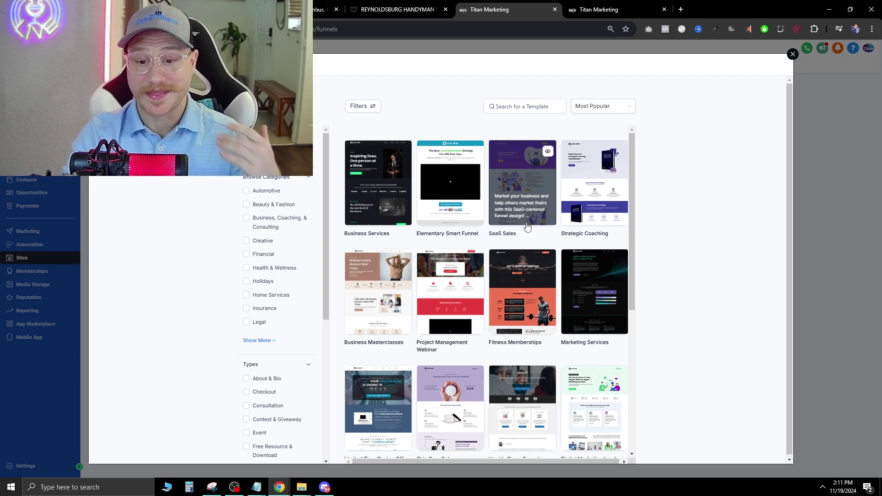
click(538, 107)
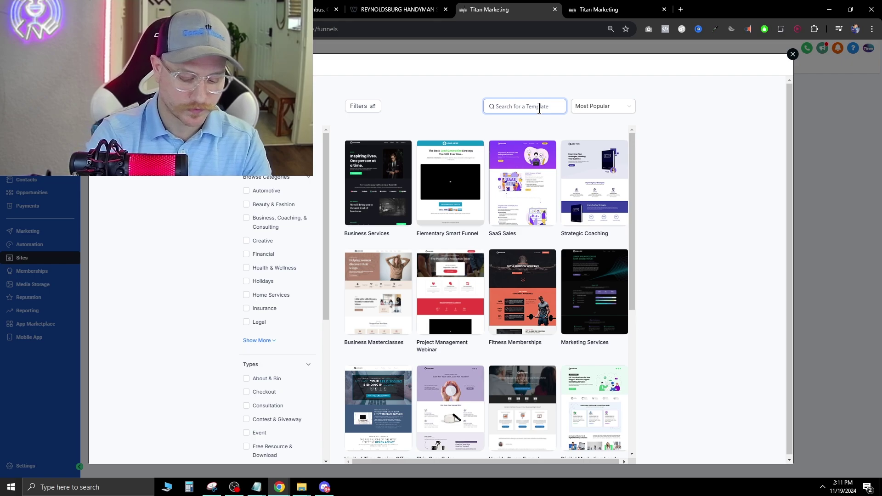
text(repair)
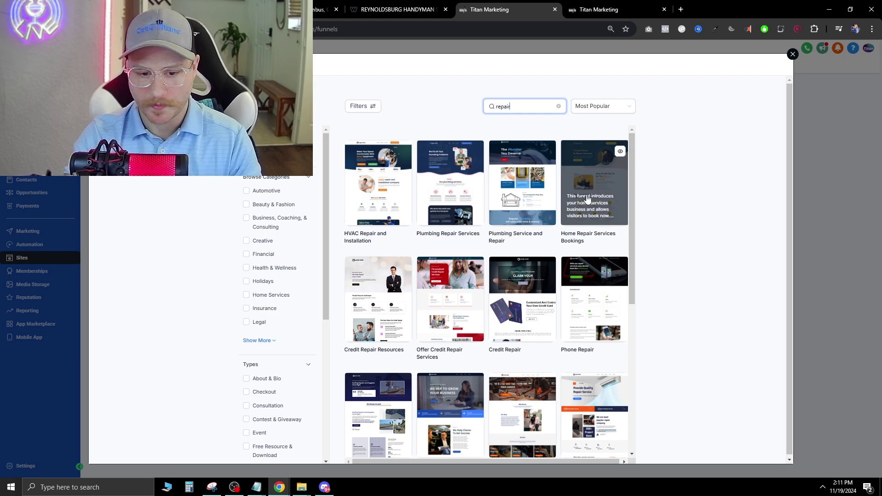
scroll(358, 312, down, 1)
scroll(599, 207, up, 1)
Preview the Home Repair Services Bookings template and scroll through its upper sections.
click(599, 208)
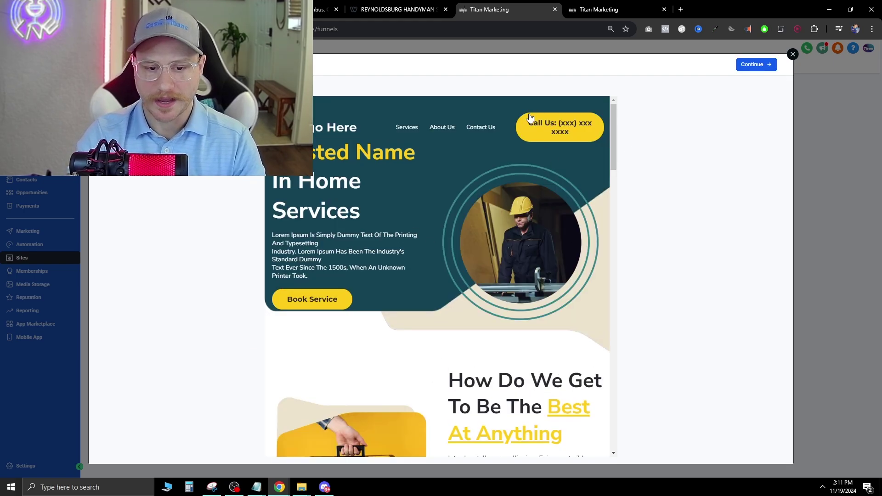
scroll(480, 213, down, 3)
scroll(311, 227, up, 2)
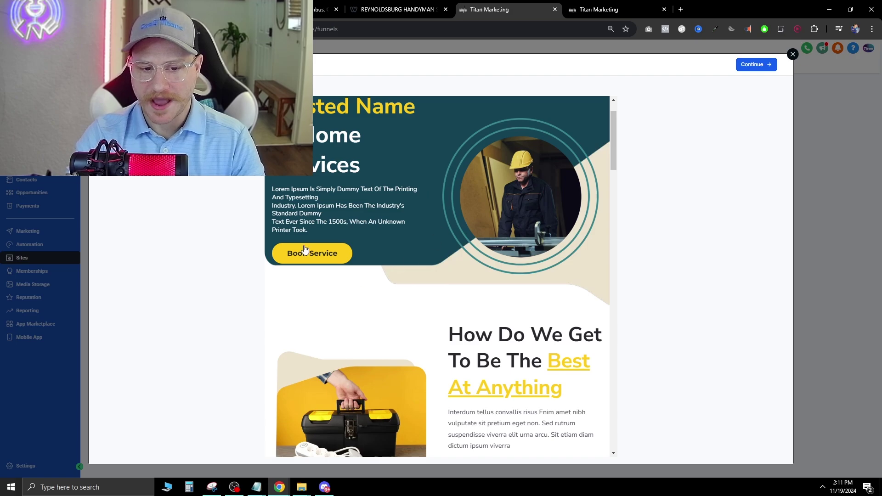
scroll(452, 193, down, 6)
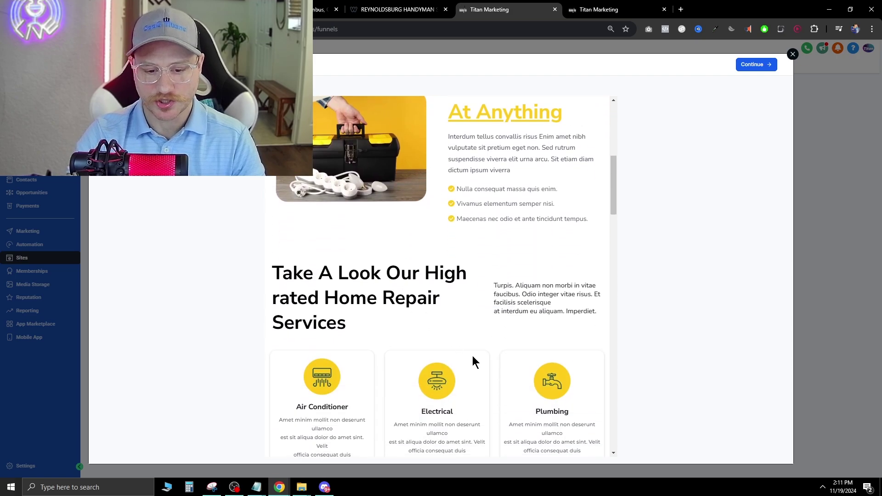
scroll(483, 331, down, 5)
scroll(384, 299, up, 1)
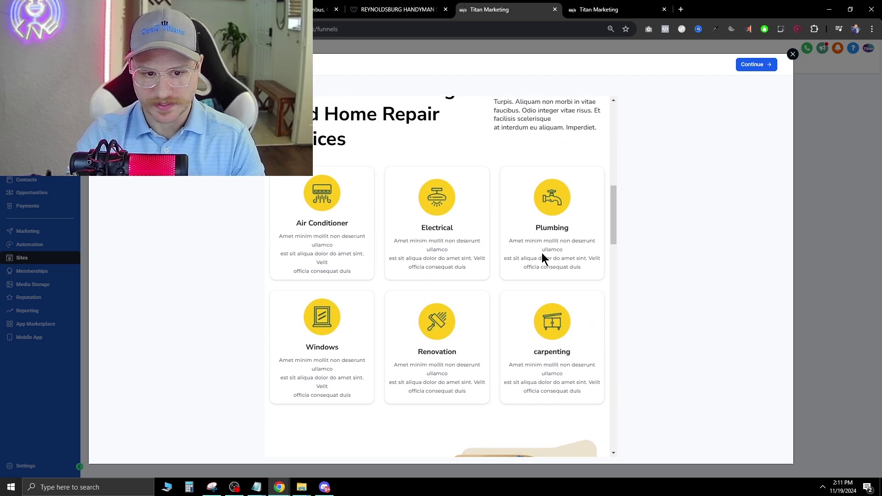
scroll(459, 276, down, 3)
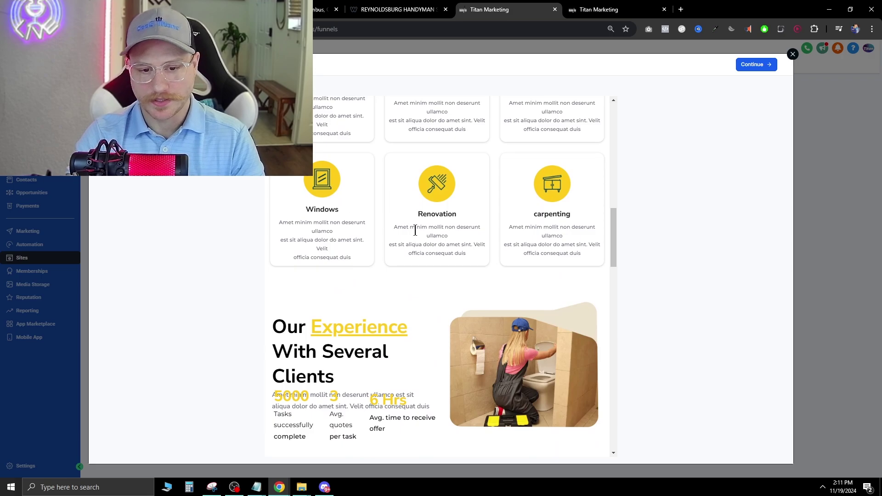
scroll(415, 229, down, 3)
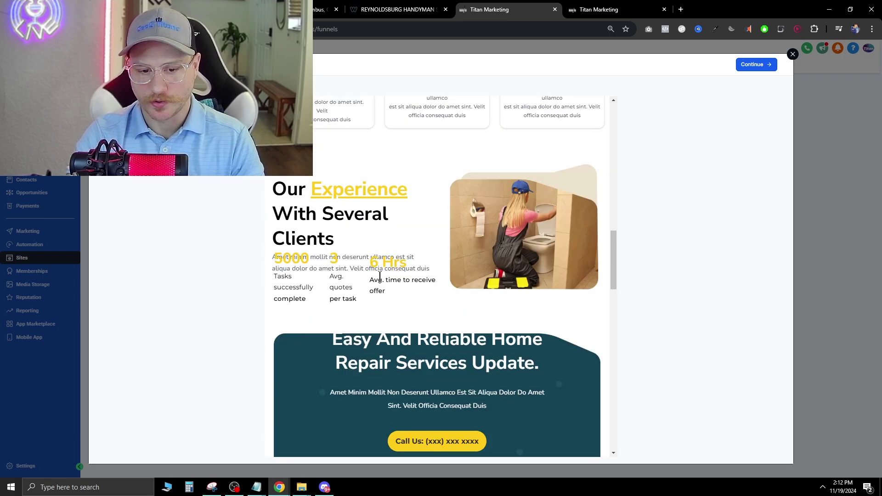
drag(372, 261, 413, 267)
Inspect the placeholder paragraph beside the worker photo and scroll down to the footer.
scroll(410, 318, down, 5)
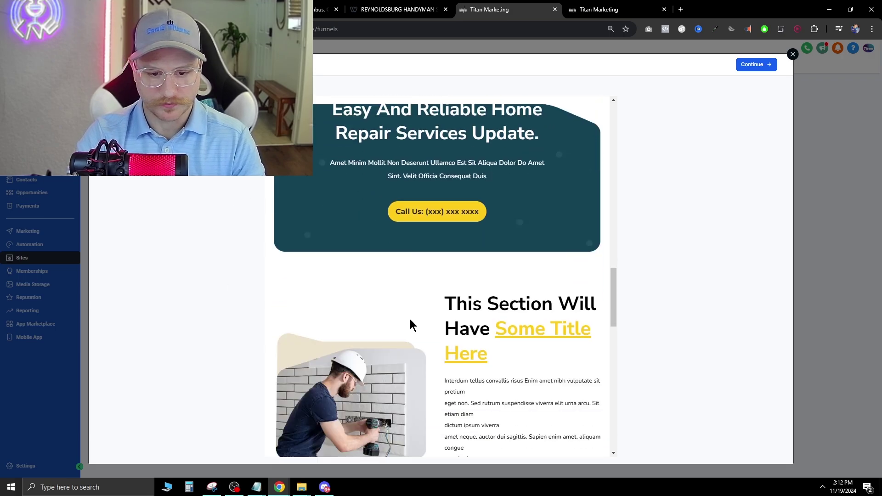
scroll(392, 246, up, 1)
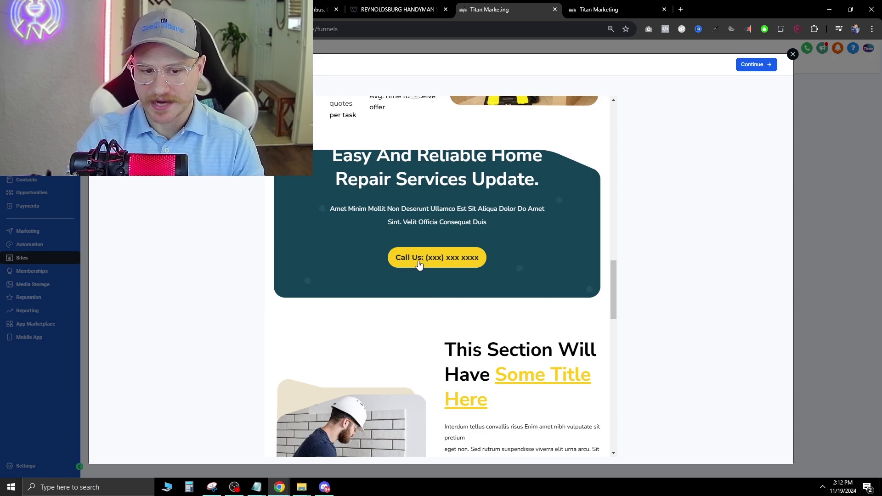
scroll(420, 263, down, 5)
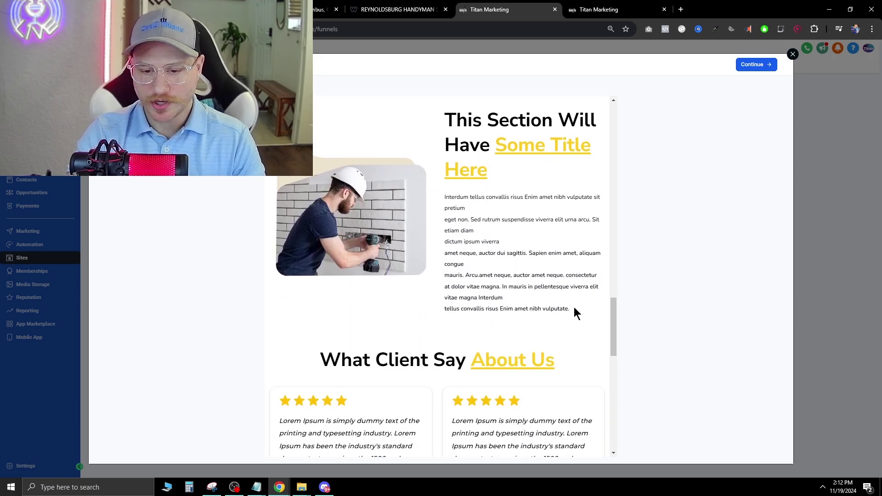
drag(570, 310, 440, 199)
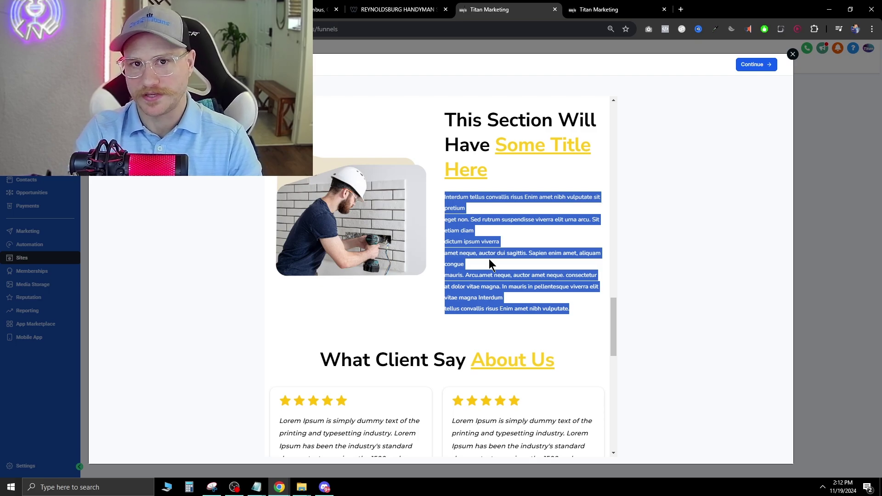
click(514, 300)
scroll(514, 296, down, 6)
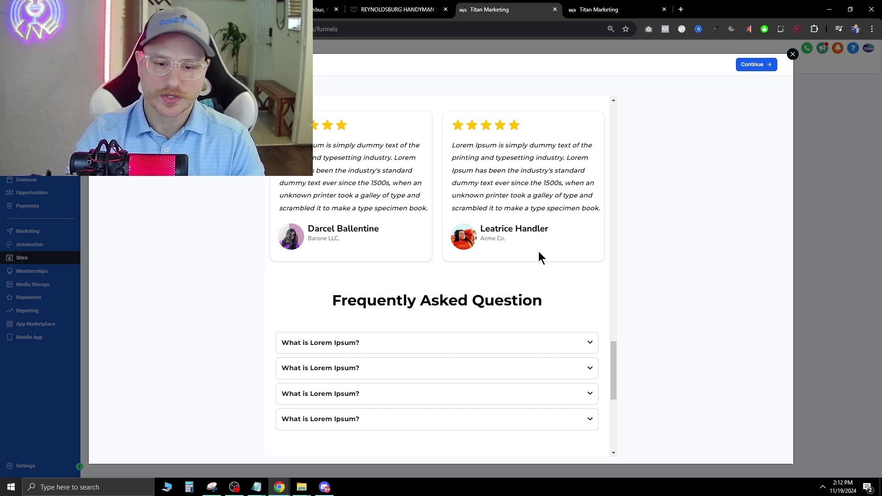
scroll(533, 252, down, 6)
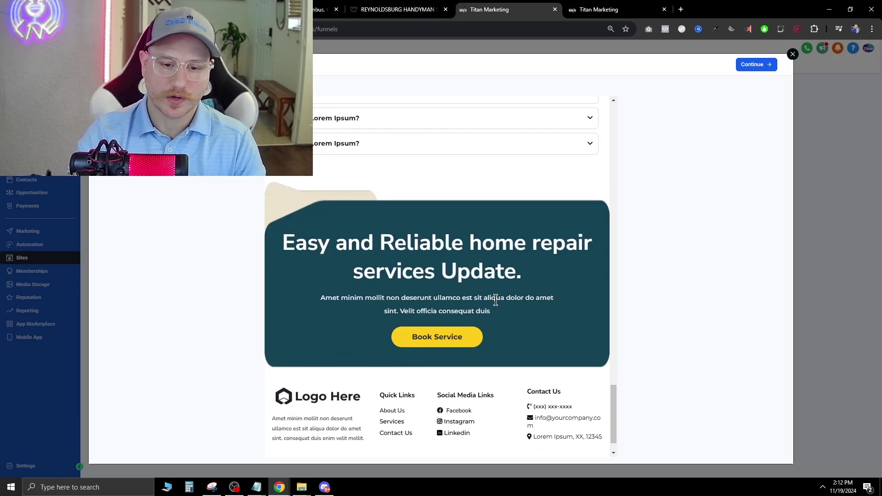
Close the template preview and return to the handyman page in the editor.
click(792, 55)
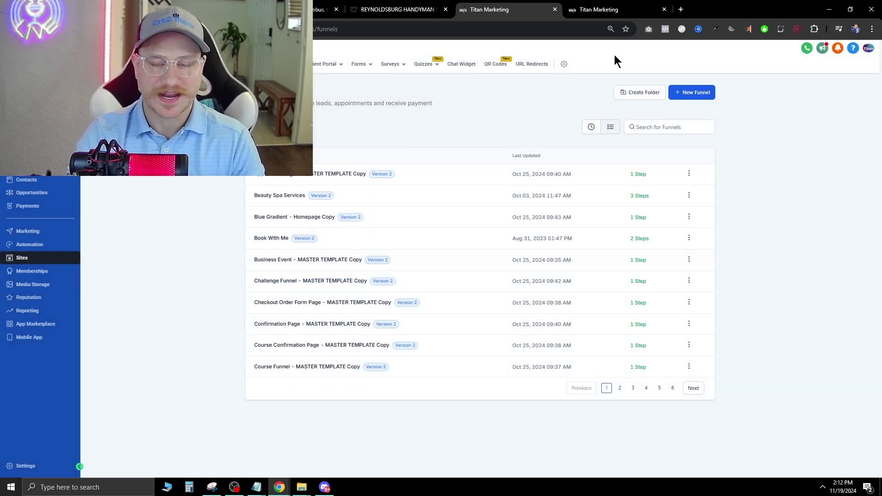
click(587, 7)
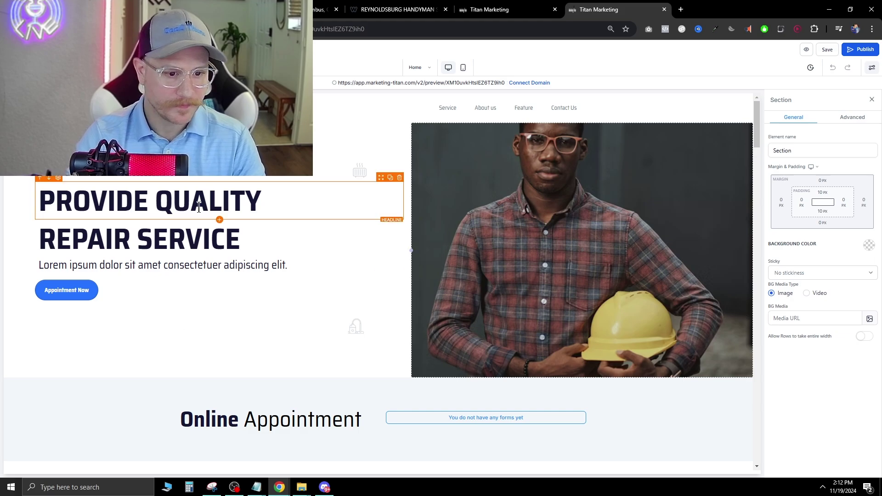
scroll(388, 252, down, 6)
scroll(349, 282, up, 6)
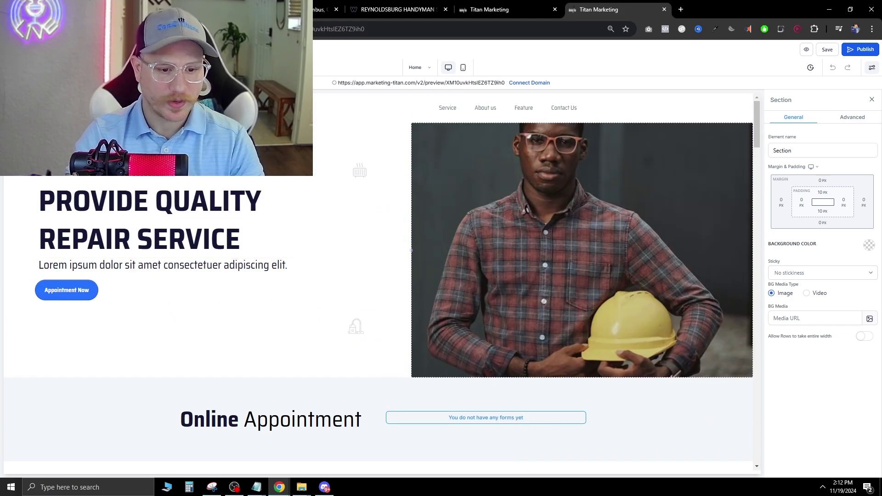
key(ctrl+plus)
Set the hero's Appointment Now button alignment to center.
click(99, 361)
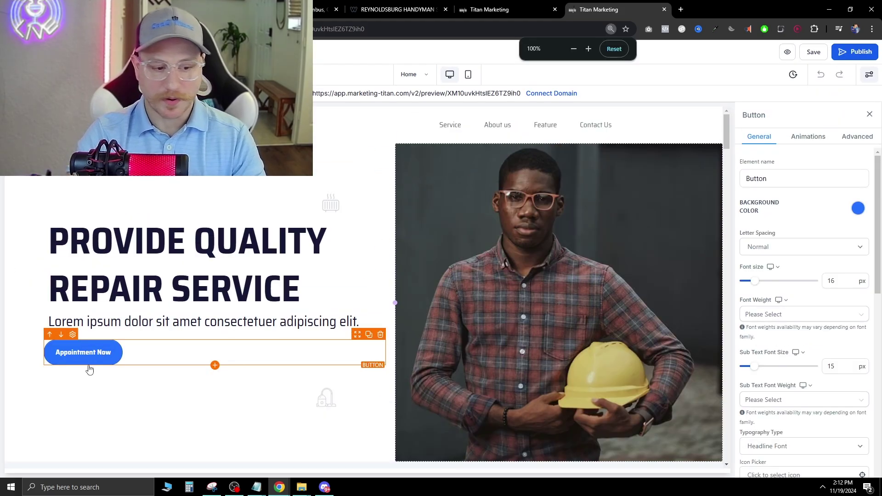
scroll(799, 299, down, 6)
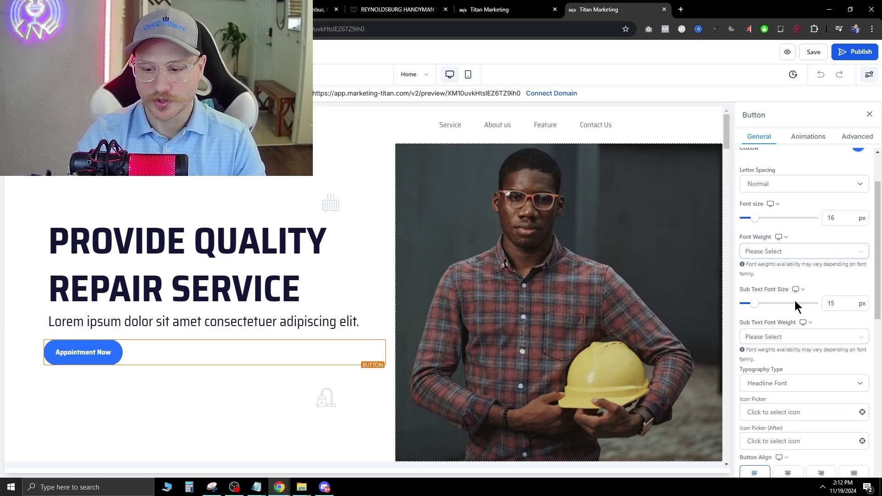
scroll(776, 275, down, 1)
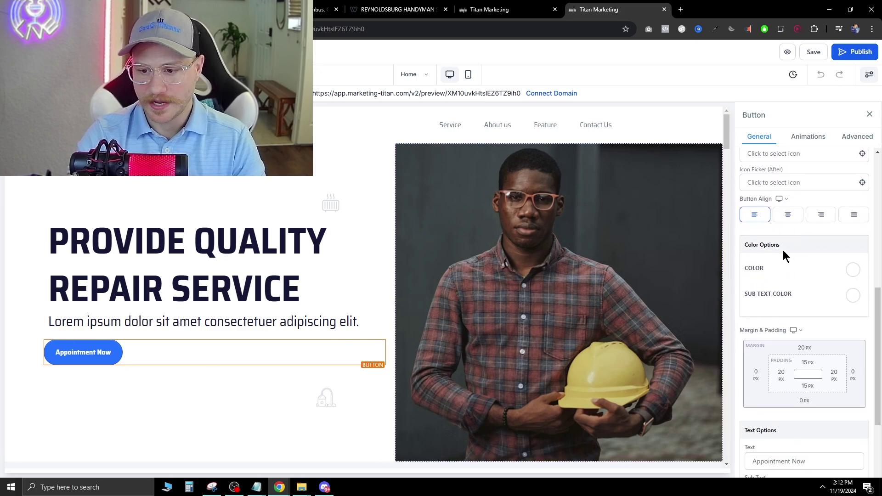
click(788, 216)
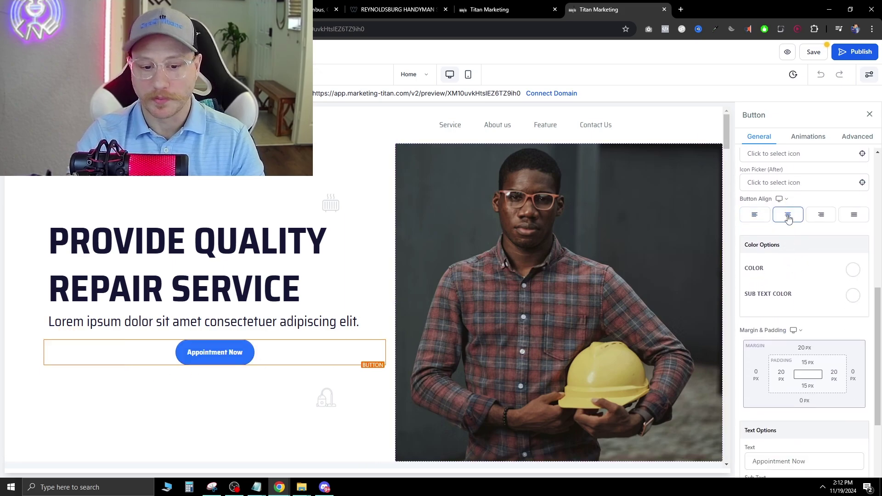
Center-align the PROVIDE QUALITY REPAIR SERVICE headline, then select the sub headline text.
click(328, 246)
scroll(804, 322, up, 10)
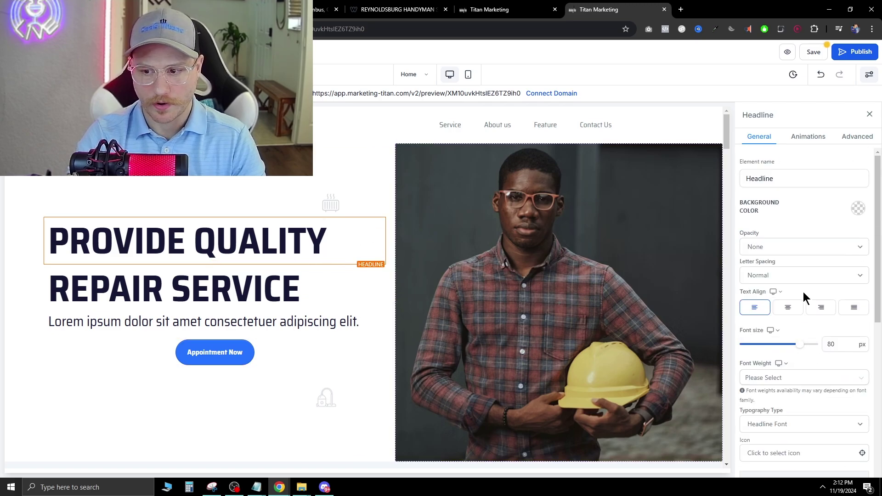
click(787, 309)
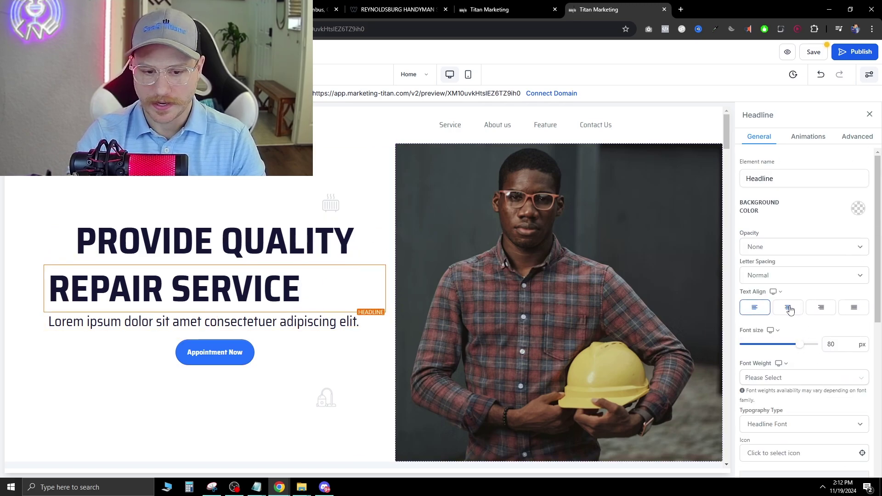
click(288, 324)
double_click(288, 326)
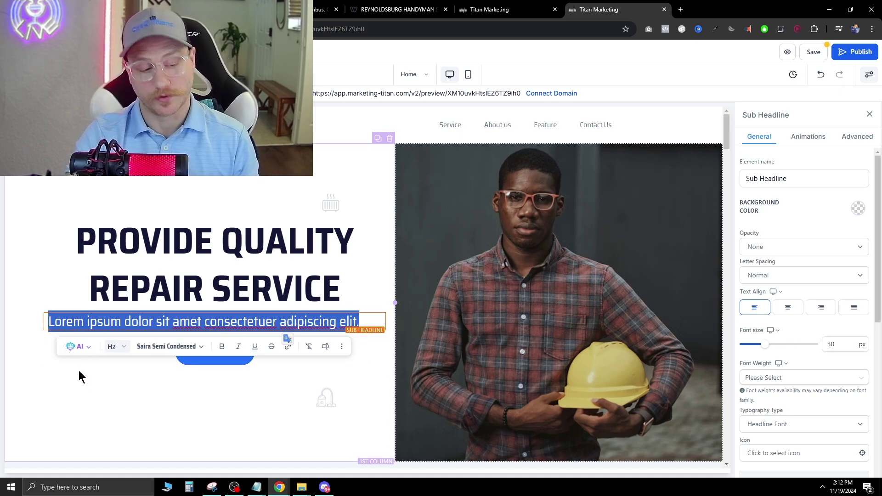
Generate AI handyman copy variations for the sub headline from a pasted description.
click(75, 349)
click(95, 371)
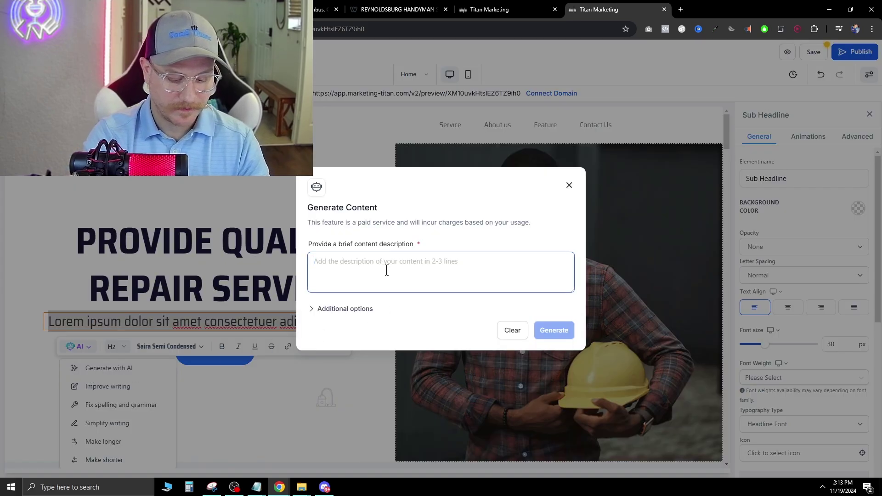
text(Handyman repair service ad copy hero section)
key(Return)
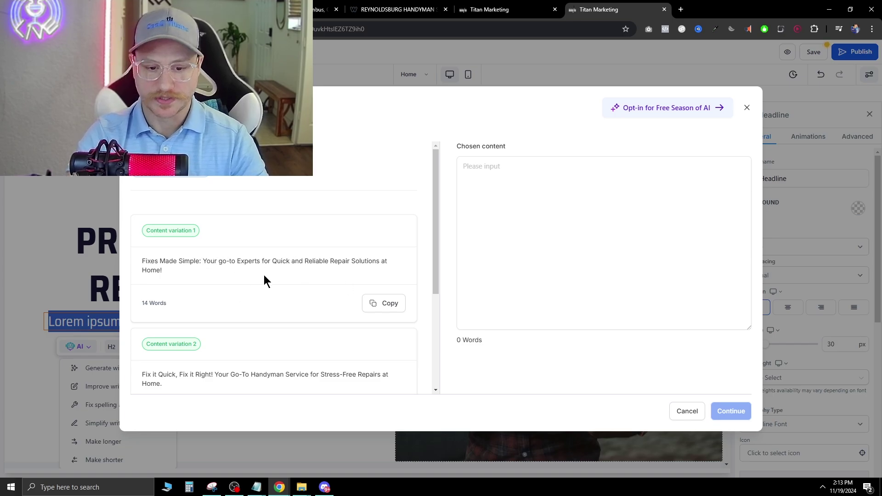
scroll(247, 297, down, 3)
drag(142, 236, 220, 293)
scroll(225, 183, up, 3)
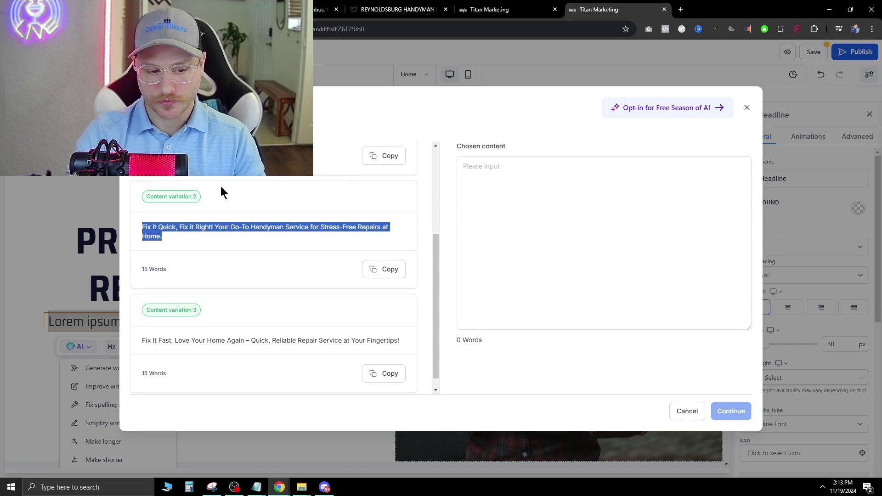
scroll(225, 243, down, 3)
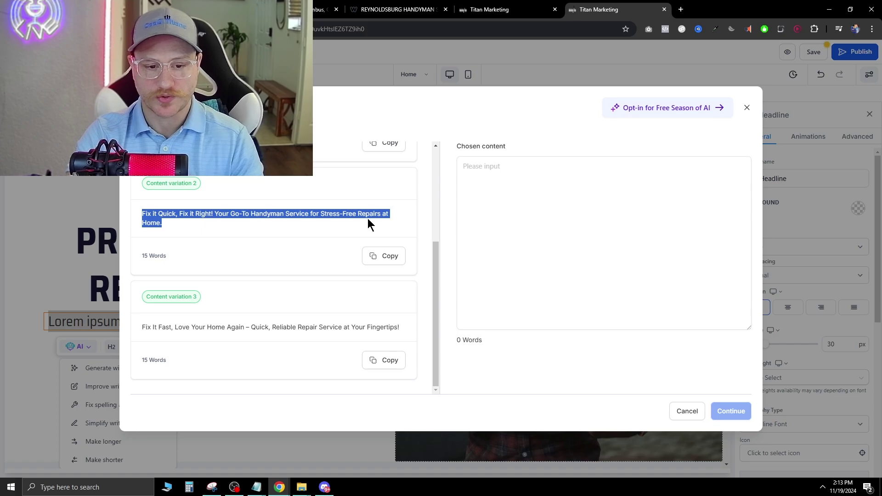
Apply AI variation 2, 'Fix it Quick, Fix it Right!', to the sub headline and center it.
click(390, 256)
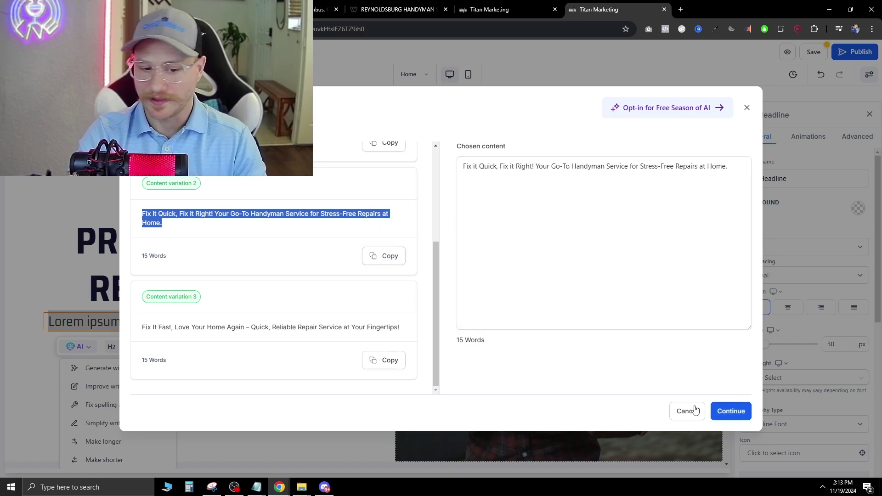
click(736, 413)
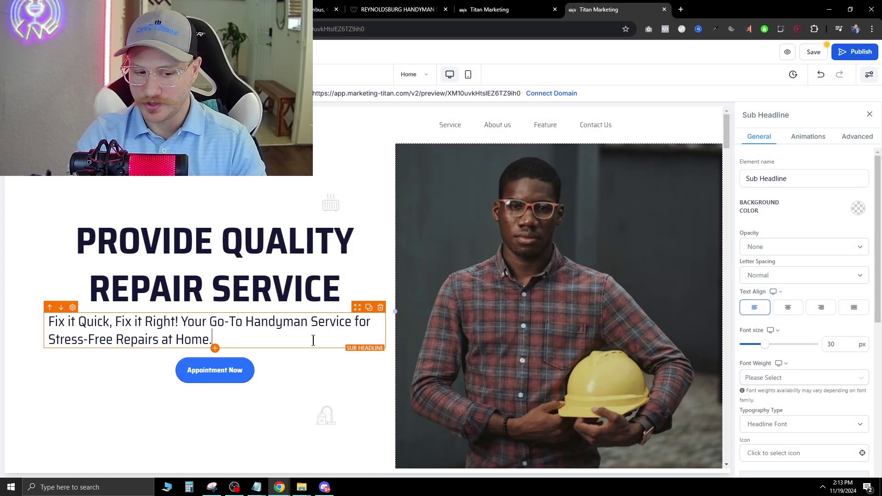
click(789, 308)
click(355, 366)
Make the hero button's background green.
scroll(344, 377, down, 1)
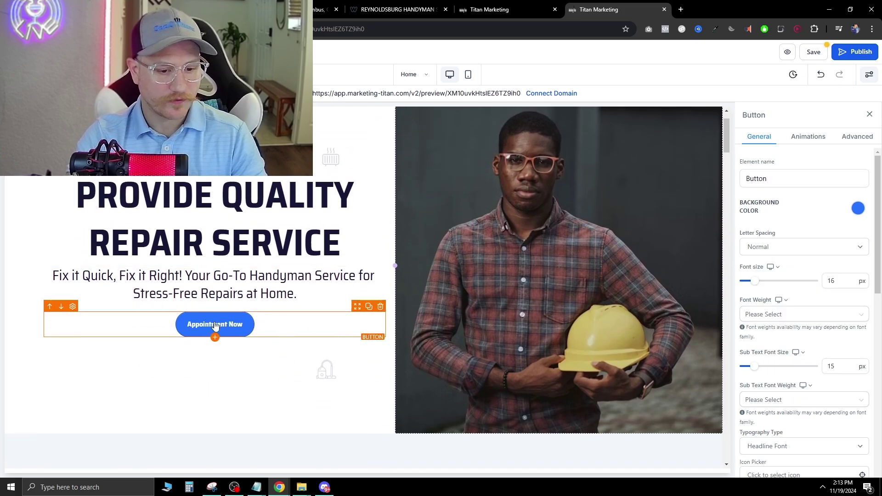
click(858, 208)
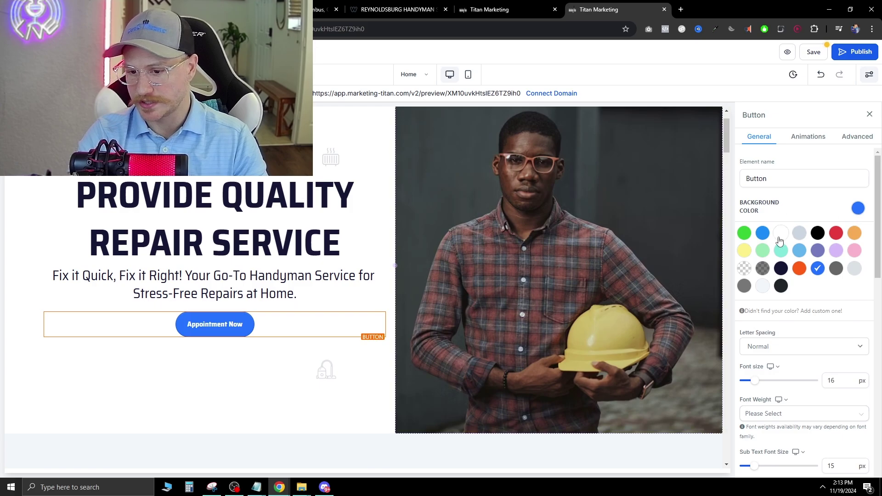
click(745, 238)
click(227, 344)
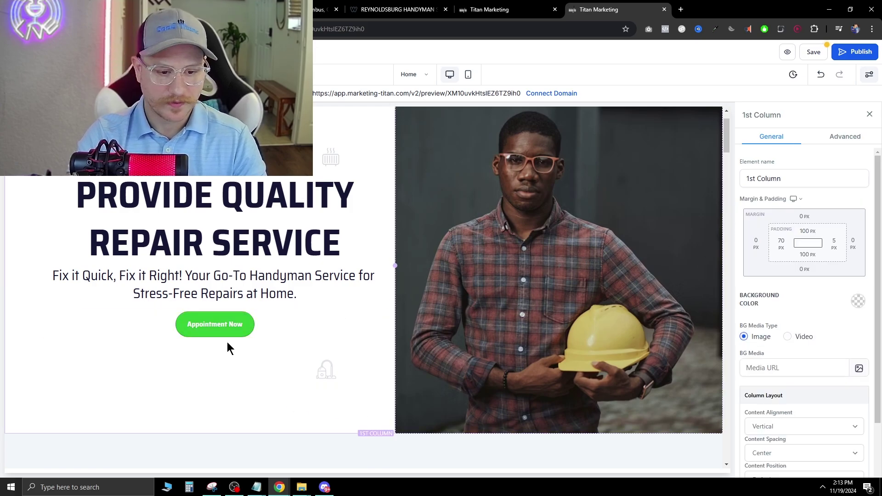
click(230, 324)
scroll(829, 322, down, 1)
drag(756, 236, 766, 237)
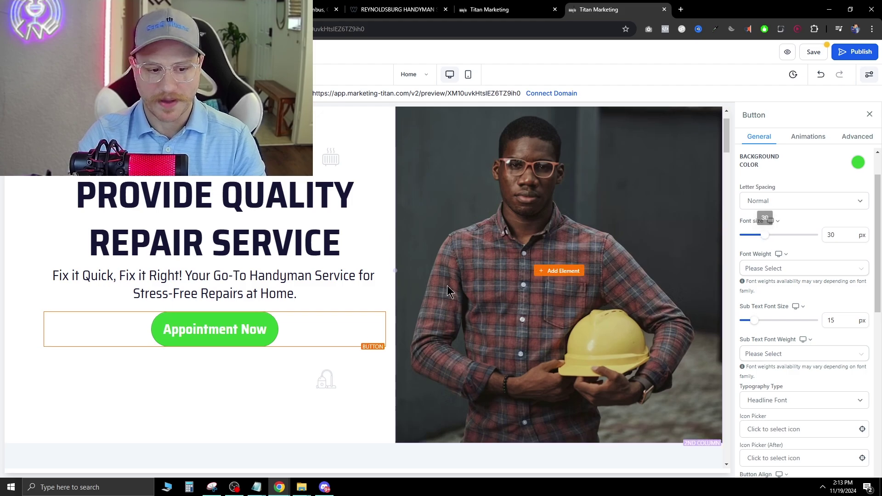
click(258, 396)
click(258, 351)
Relabel the hero button 'Get A Free Estimate'.
click(327, 310)
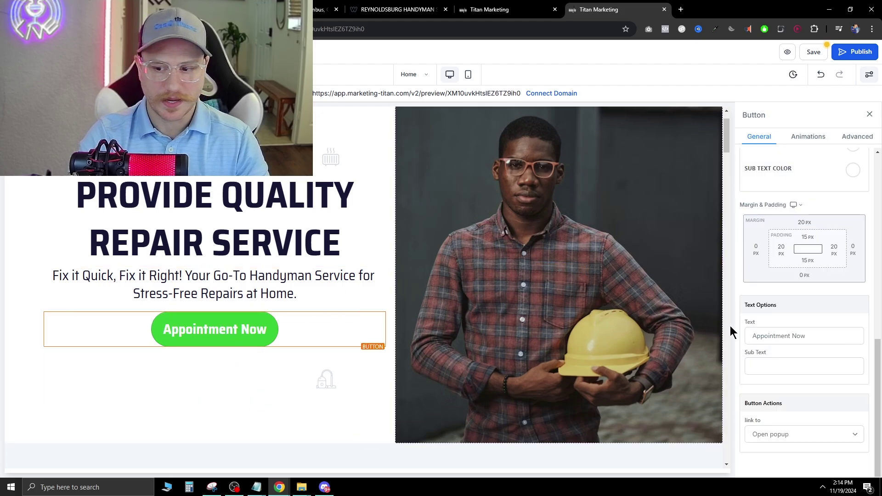
key(ctrl+z)
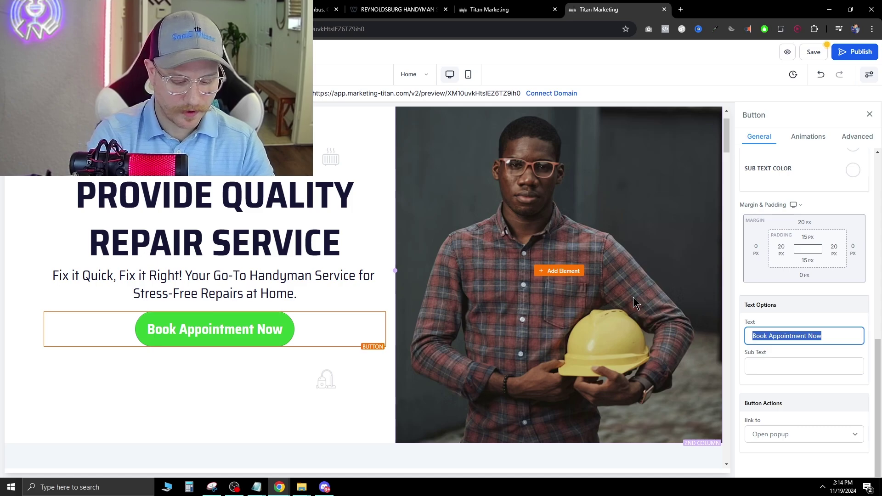
key(ctrl+z)
click(268, 422)
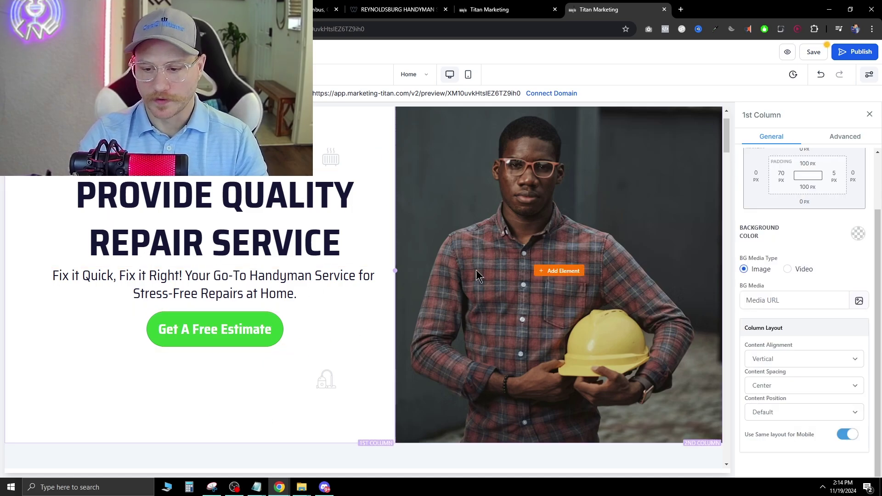
Set the Get A Free Estimate button's action to link to Call.
scroll(294, 411, up, 1)
click(258, 374)
scroll(258, 375, down, 2)
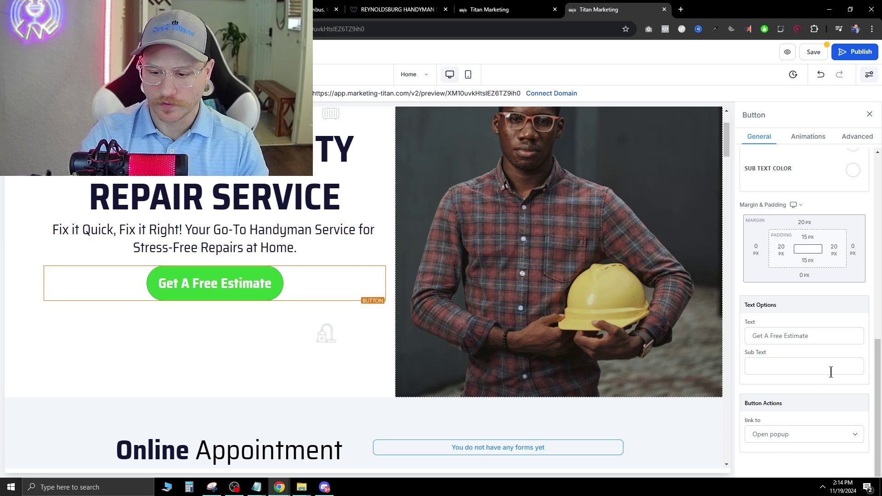
click(763, 440)
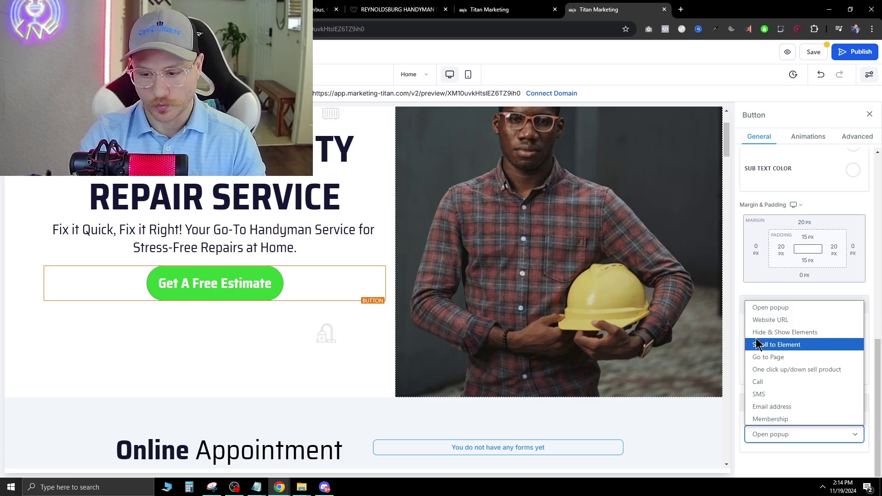
click(770, 384)
scroll(765, 434, down, 1)
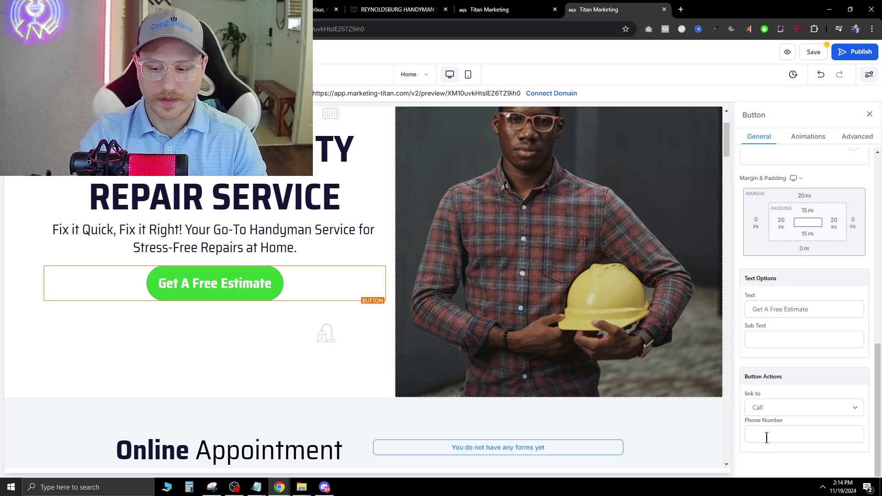
Preview the Bounce In Left and Bounce In Right entrance animations on the button.
scroll(668, 392, up, 2)
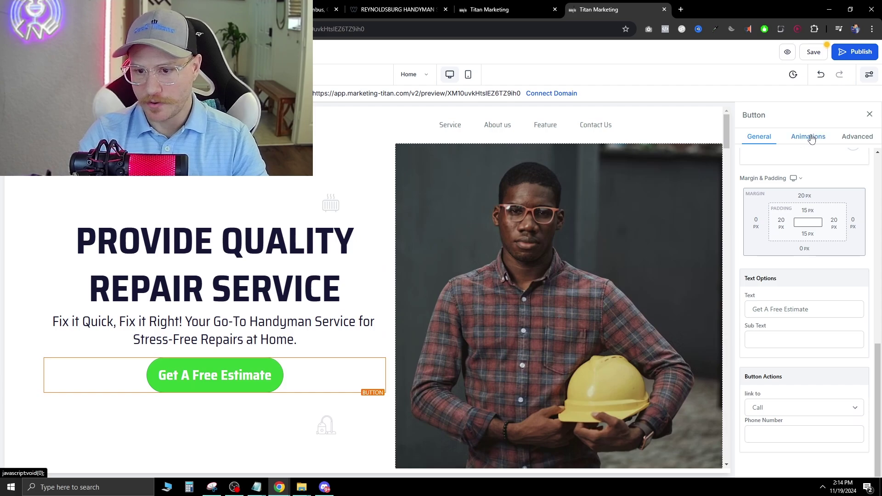
drag(748, 136, 813, 133)
click(812, 135)
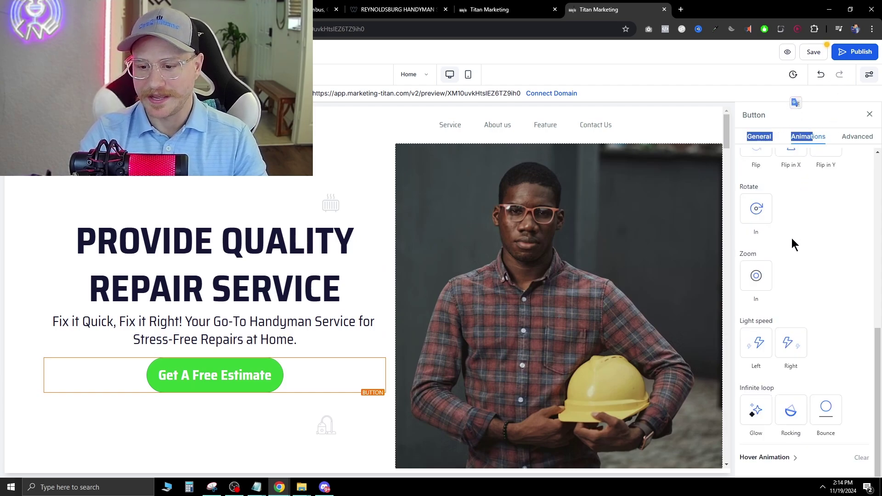
click(814, 284)
scroll(754, 428, up, 3)
scroll(763, 413, down, 3)
scroll(792, 346, up, 4)
click(760, 273)
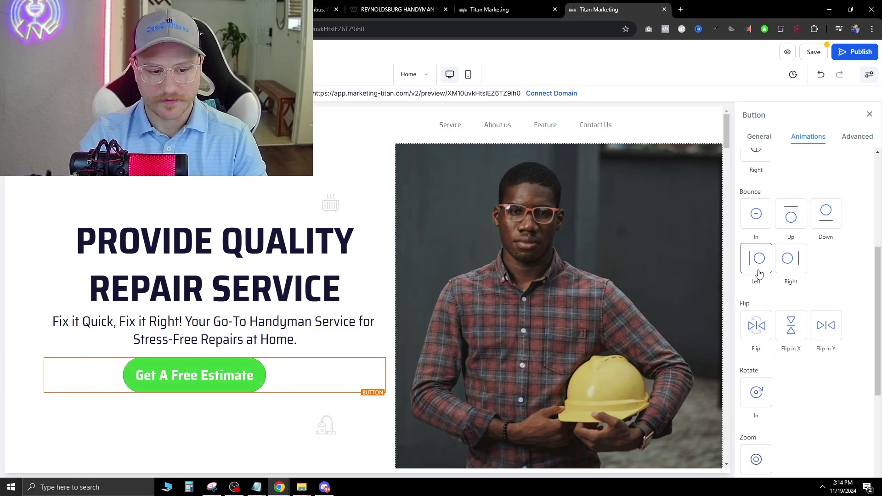
click(791, 260)
Try Flip and Rotate In, then settle on a Zoom In animation.
scroll(789, 316, down, 2)
click(759, 239)
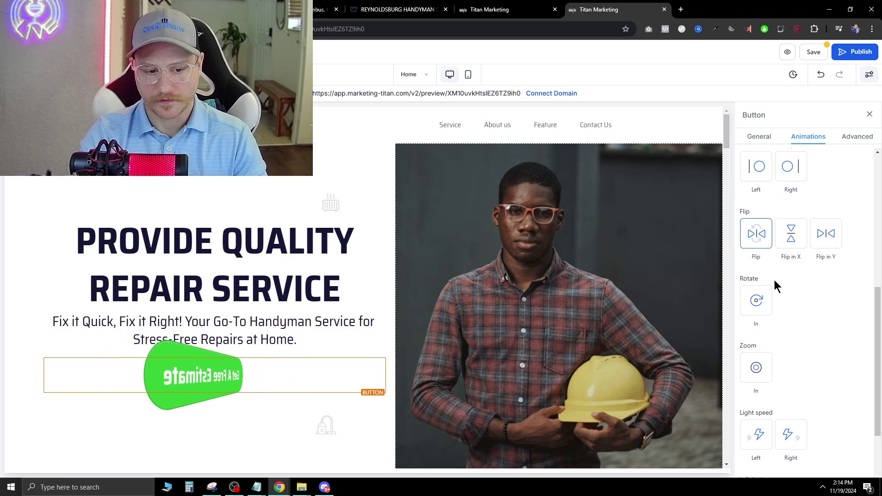
click(755, 304)
scroll(754, 353, down, 2)
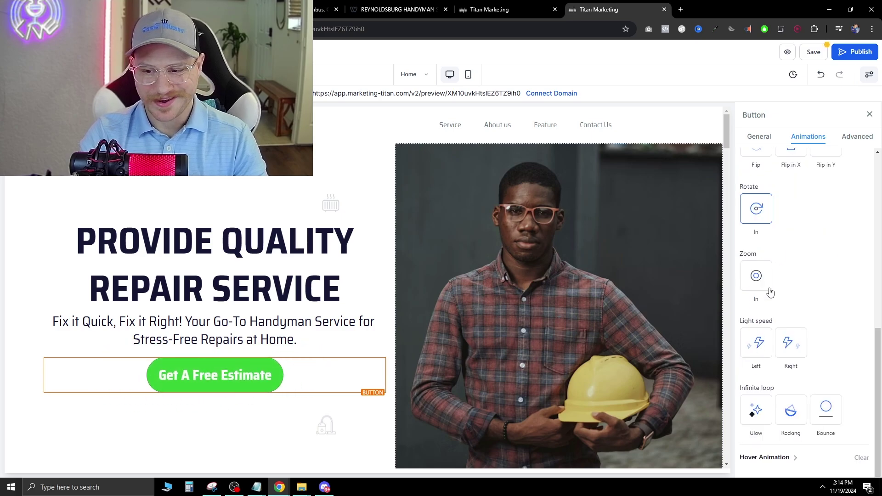
click(759, 282)
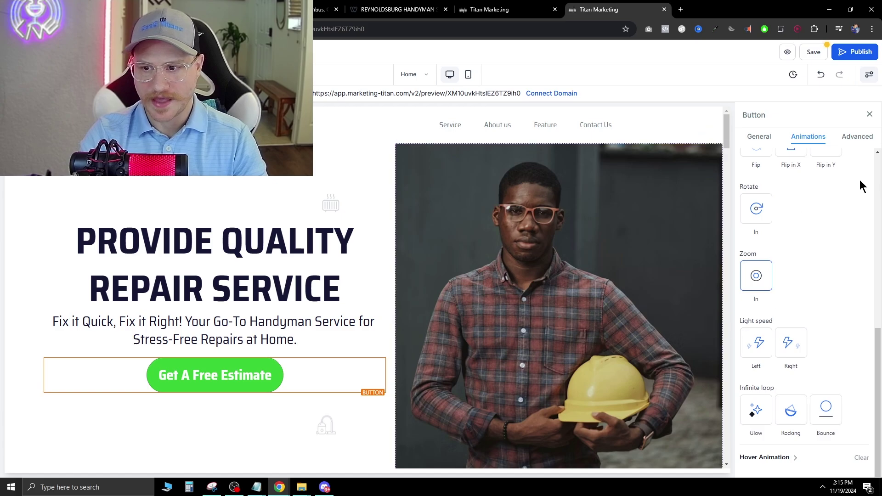
Delete the empty form and its column so the Online Appointment headline centres.
scroll(698, 212, down, 5)
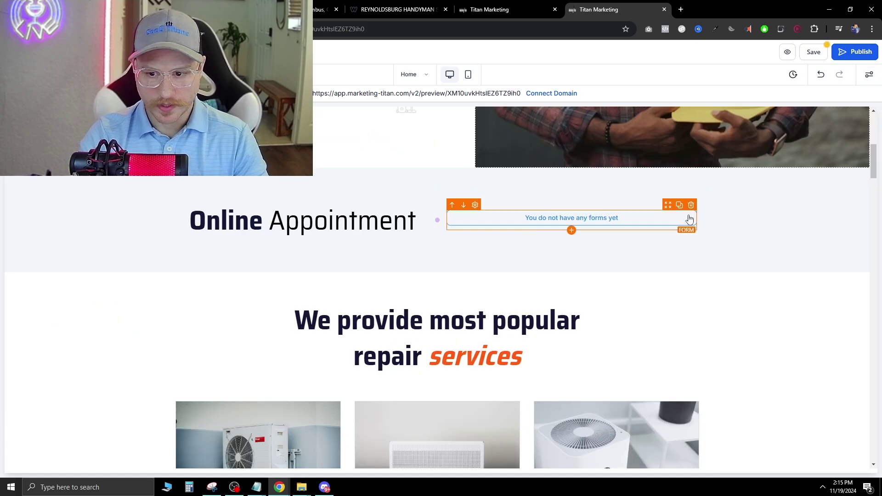
click(691, 206)
click(700, 192)
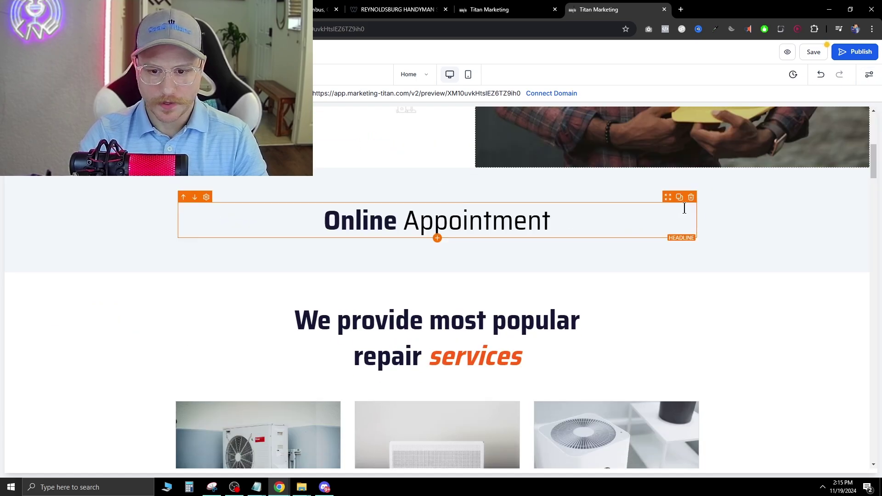
scroll(493, 267, up, 5)
scroll(492, 266, down, 3)
scroll(492, 264, down, 2)
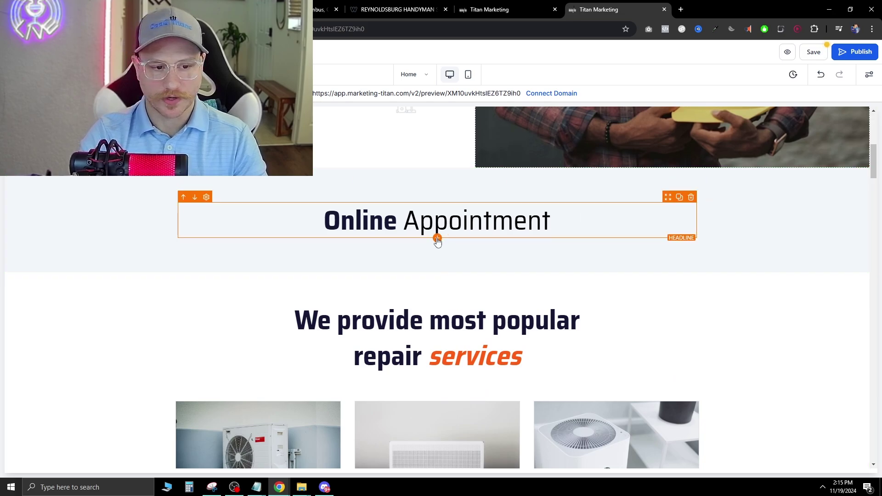
Add a Custom Calendar element under the headline showing the Demo Appt calendar.
click(438, 239)
scroll(125, 283, down, 4)
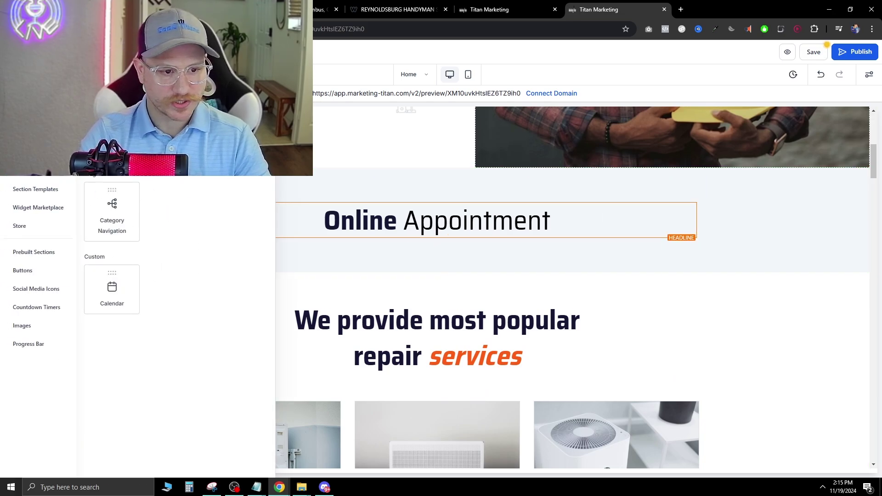
click(107, 304)
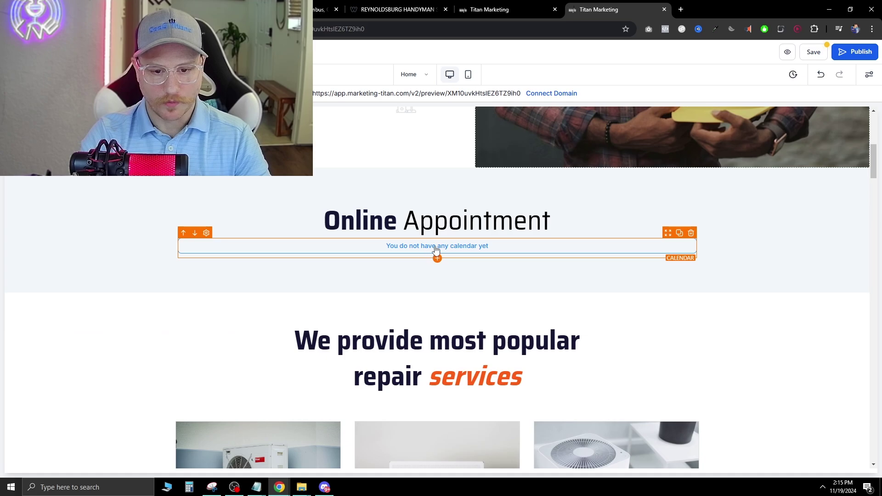
click(641, 252)
click(509, 254)
click(487, 281)
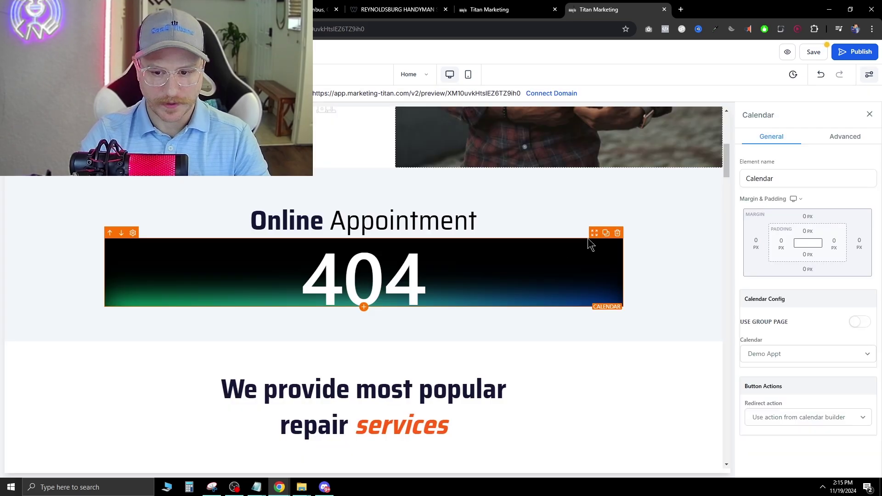
Delete the blue logo section.
scroll(377, 268, down, 4)
scroll(376, 268, down, 1)
click(201, 305)
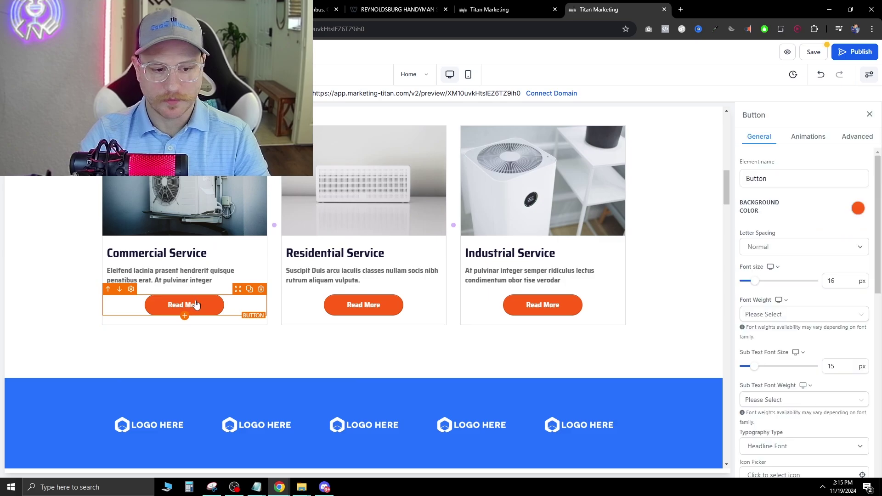
scroll(222, 290, down, 1)
scroll(348, 311, up, 1)
scroll(348, 310, down, 3)
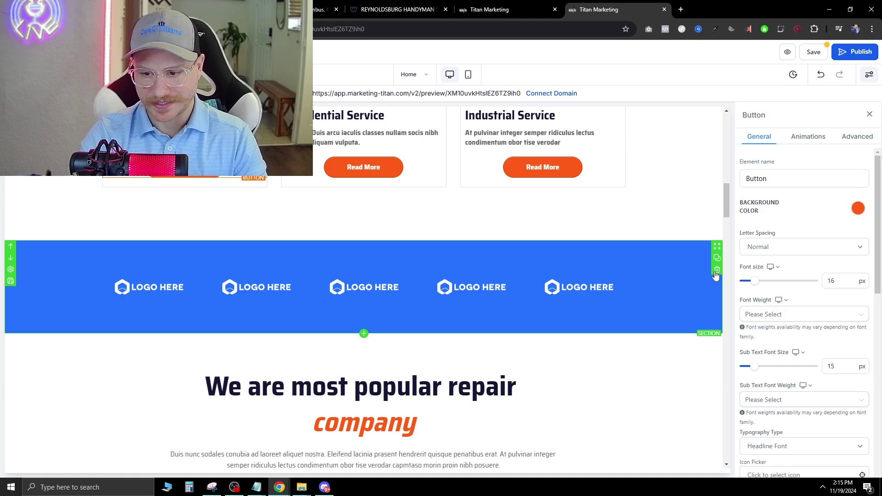
click(717, 271)
Change the Read More button's label to 'Book An Appointment'.
scroll(382, 335, down, 5)
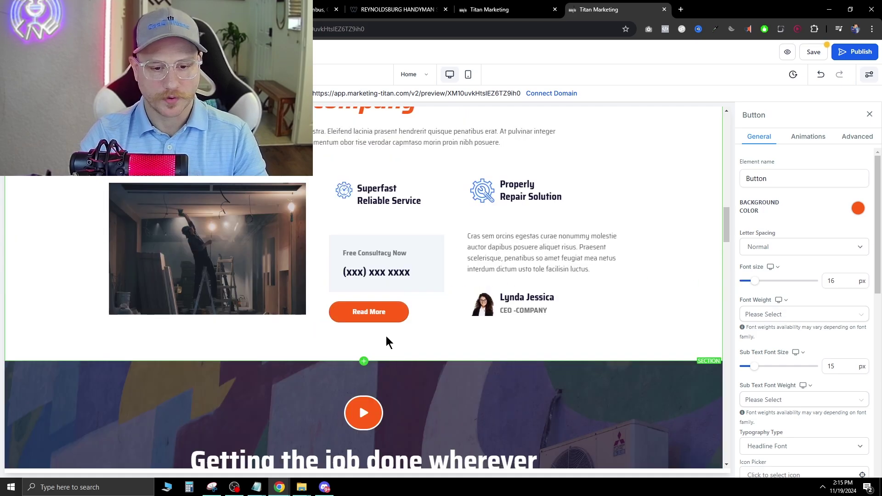
scroll(794, 398, down, 4)
scroll(794, 398, down, 5)
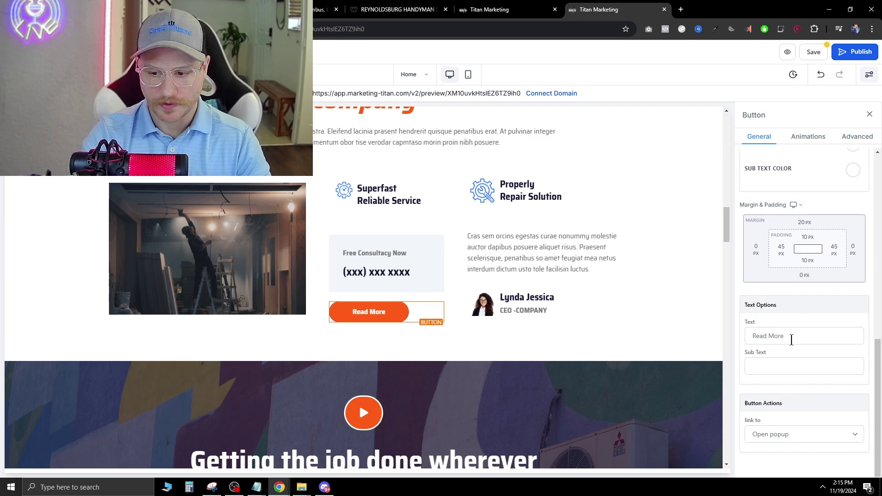
key(ctrl+a)
text(Book An Appointment)
click(413, 356)
click(400, 313)
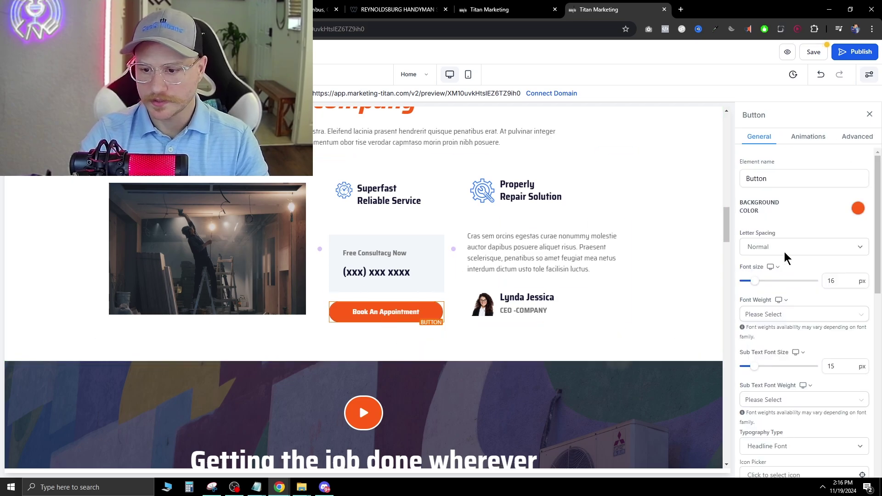
Give the Book An Appointment button a green background and 17 px text.
click(858, 209)
click(746, 233)
click(440, 350)
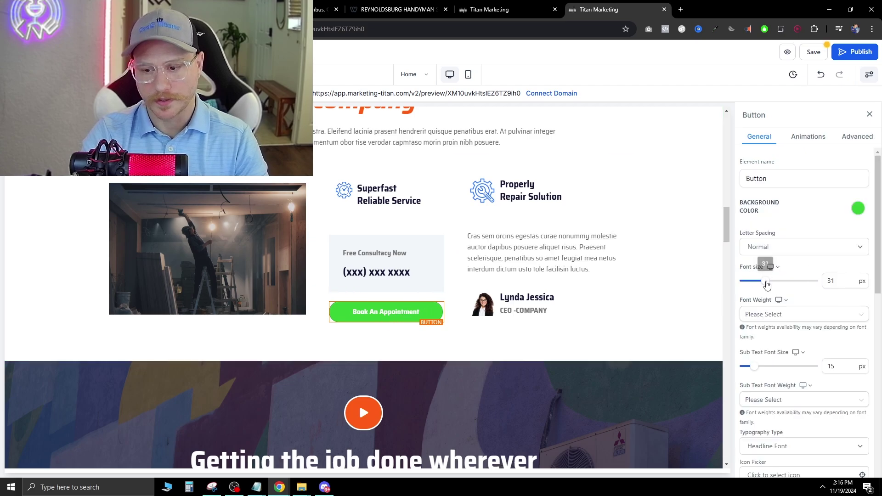
drag(767, 285, 756, 281)
click(558, 311)
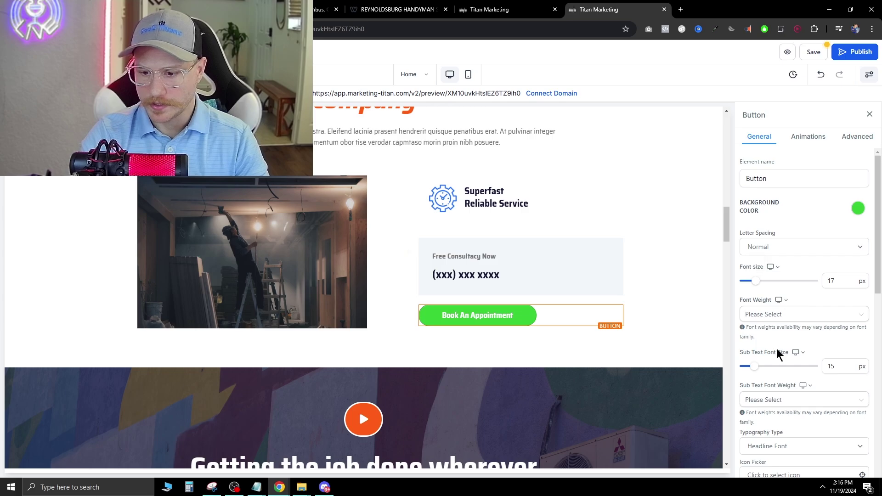
Select the gallery's AC-unit image and switch its media library to Unsplash stock photos.
scroll(781, 349, down, 5)
scroll(552, 339, down, 3)
click(552, 338)
scroll(544, 349, down, 4)
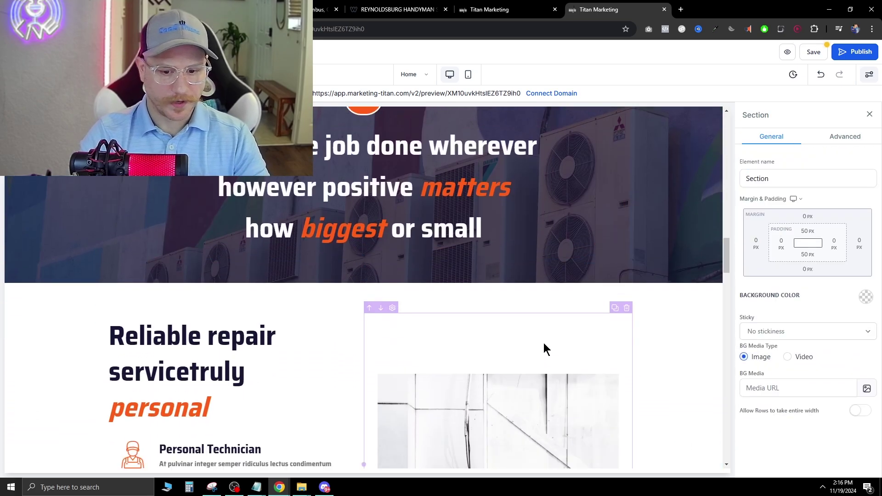
scroll(542, 299, down, 6)
scroll(506, 257, up, 3)
click(427, 255)
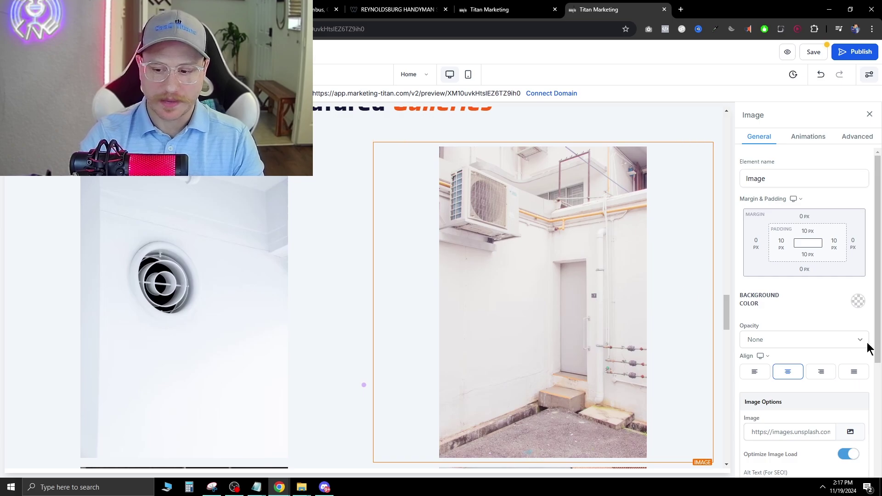
scroll(813, 350, down, 3)
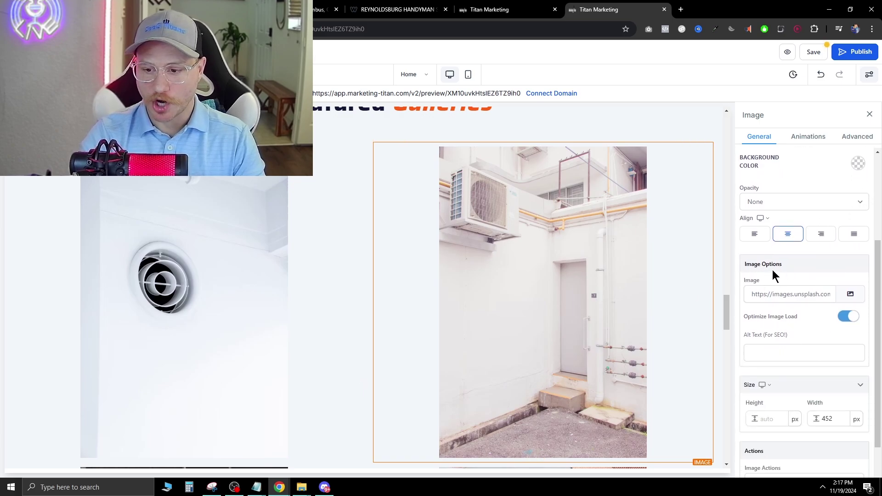
click(850, 297)
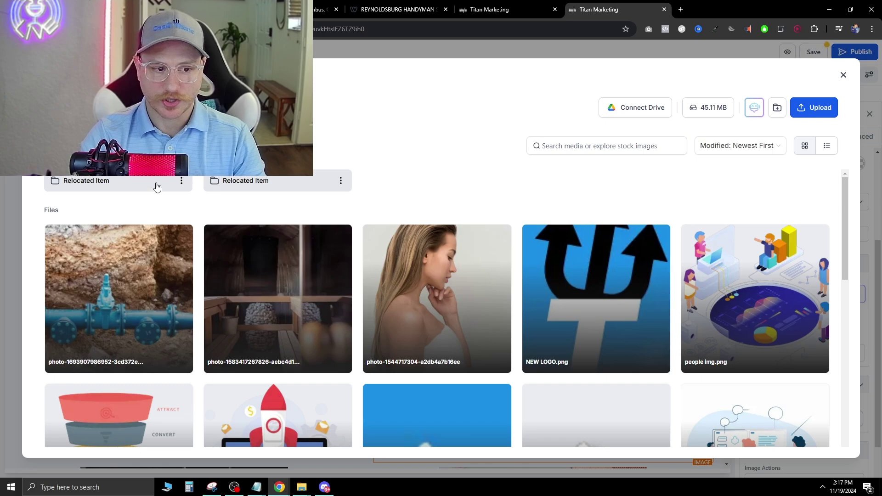
click(142, 166)
click(98, 214)
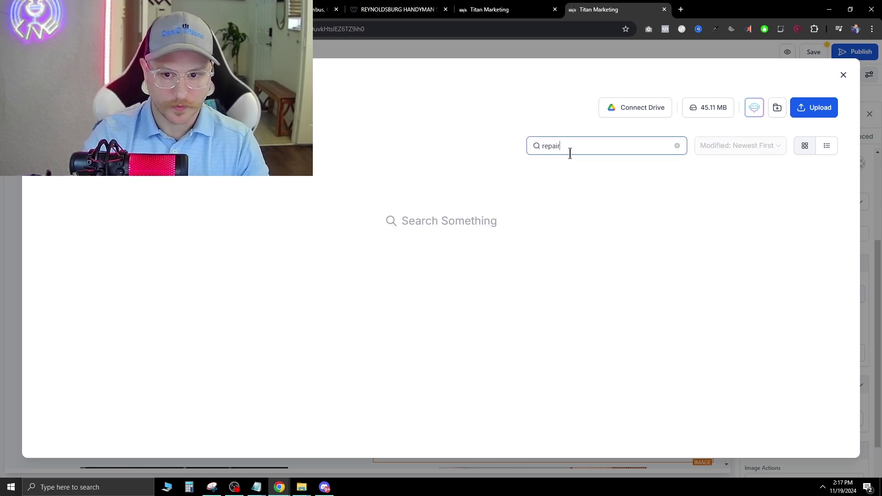
Replace the gallery image with a living-room photo from an Unsplash 'home repair' search.
scroll(440, 322, down, 6)
scroll(441, 385, up, 3)
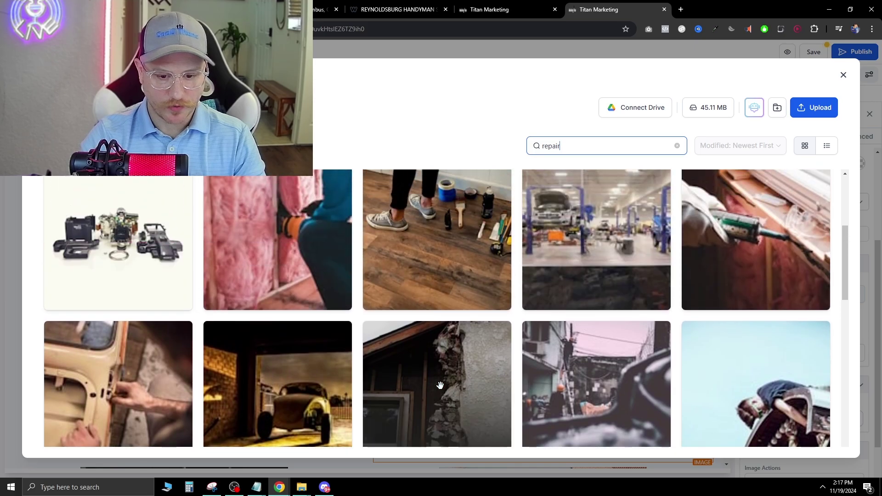
scroll(441, 385, down, 10)
scroll(453, 282, up, 15)
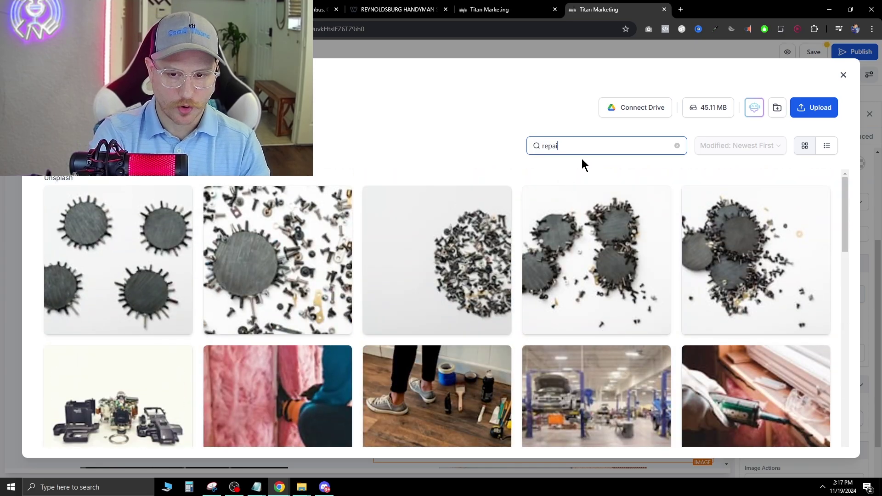
key(ctrl+a)
text(home repair)
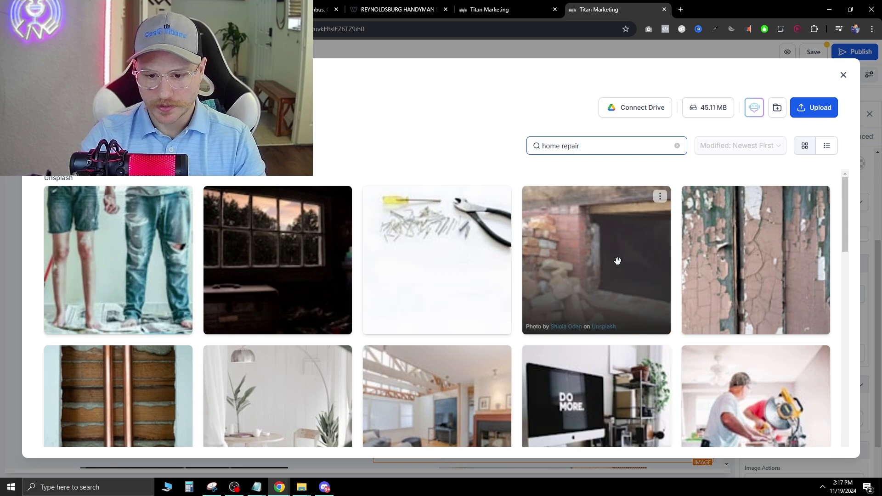
scroll(455, 307, down, 4)
click(455, 300)
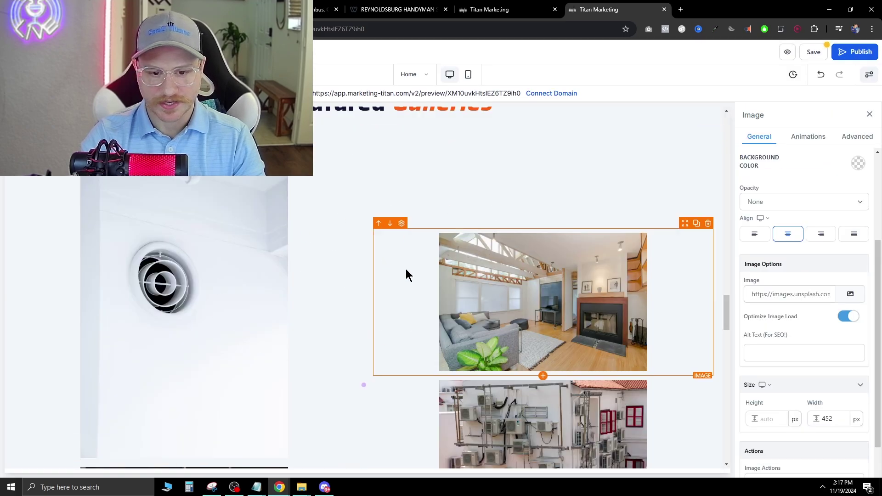
Delete the photo of the AC-covered building.
scroll(422, 288, down, 2)
scroll(315, 262, up, 2)
scroll(488, 290, down, 3)
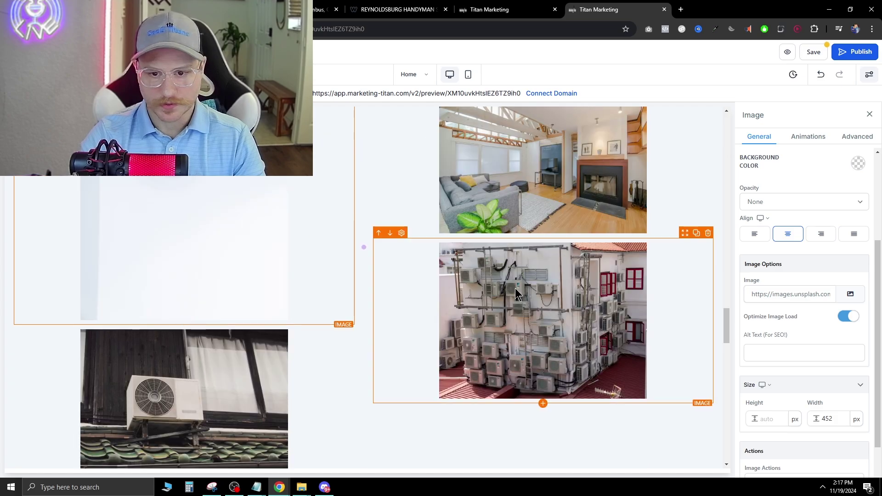
scroll(388, 351, up, 2)
scroll(427, 347, down, 4)
key(Delete)
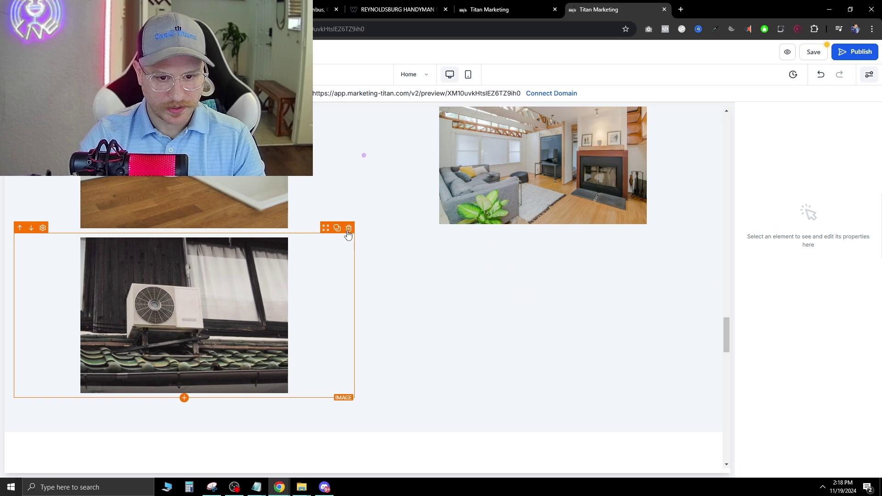
Delete the rooftop AC photo and add a paragraph and headline below the living-room image.
click(348, 229)
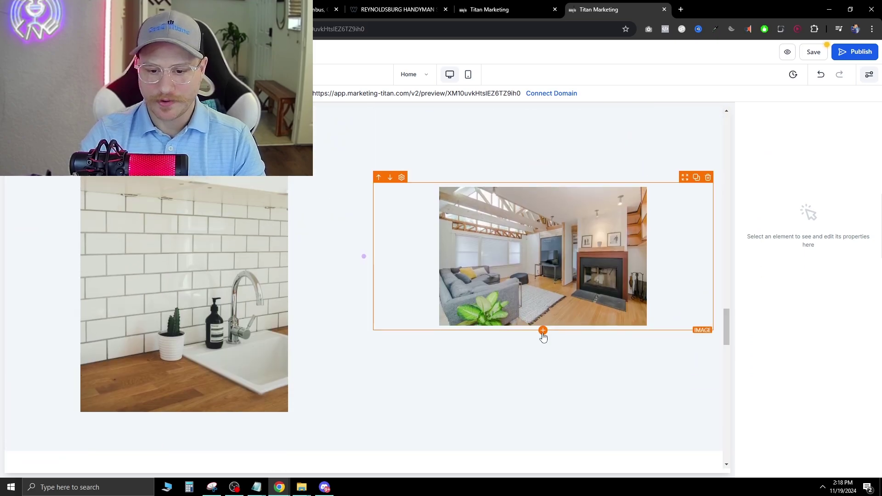
click(543, 331)
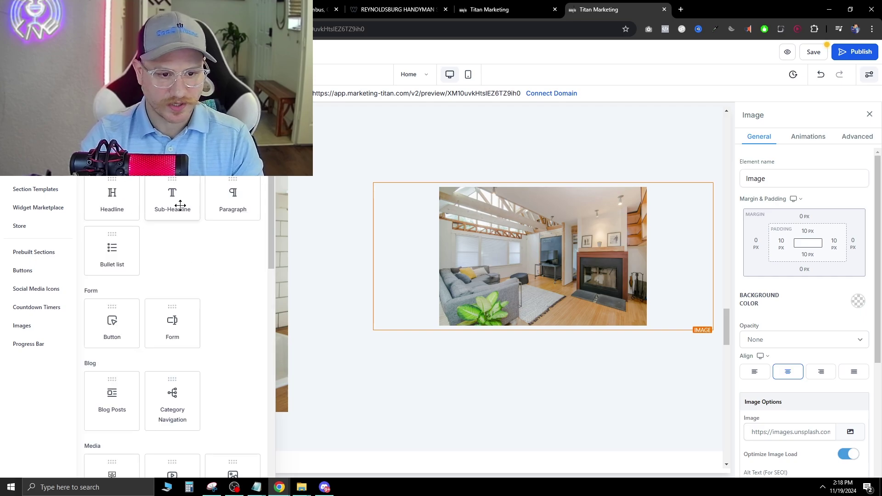
click(233, 198)
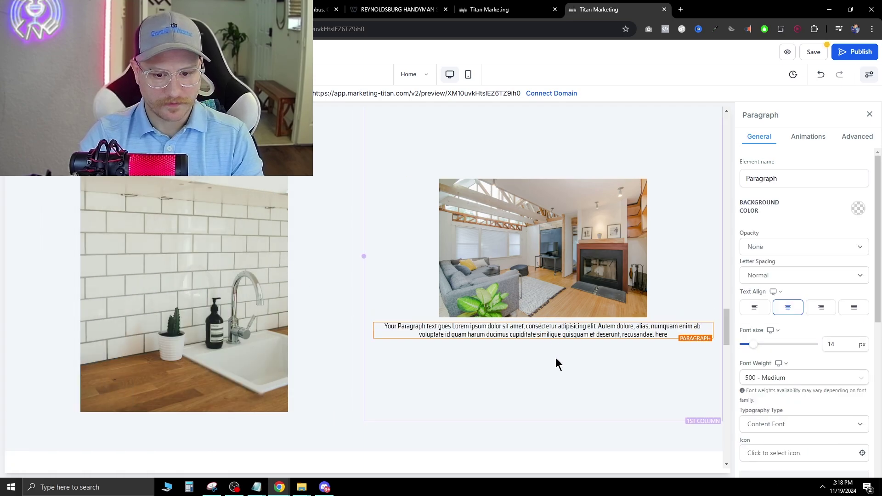
click(543, 339)
drag(192, 227, 511, 357)
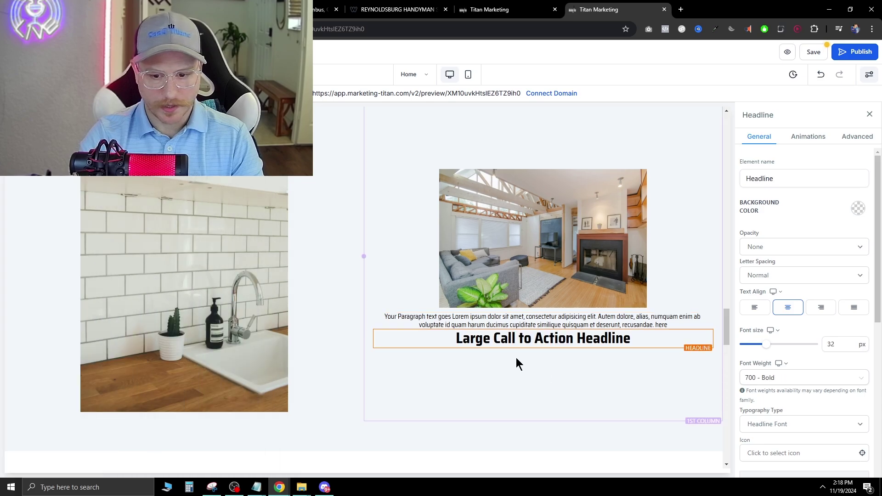
Move the headline above the living-room image with the paragraph between them.
click(655, 355)
drag(686, 325, 685, 175)
drag(685, 333, 660, 254)
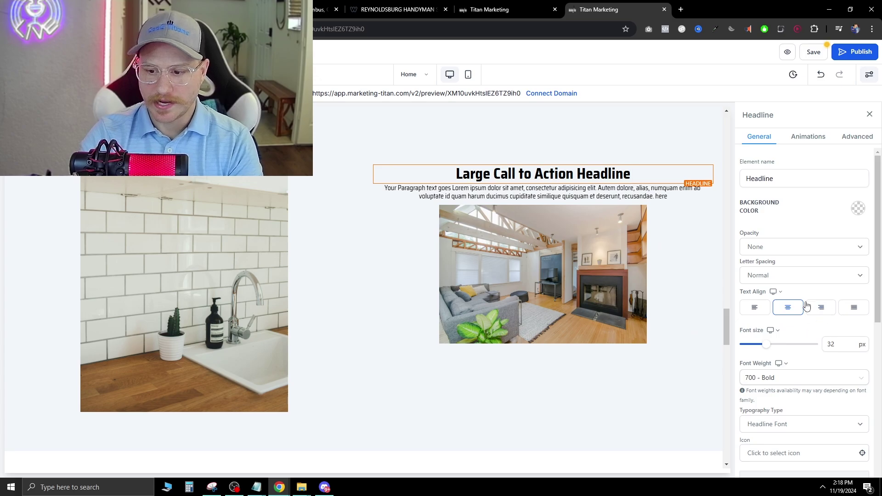
scroll(805, 308, down, 5)
scroll(808, 334, up, 5)
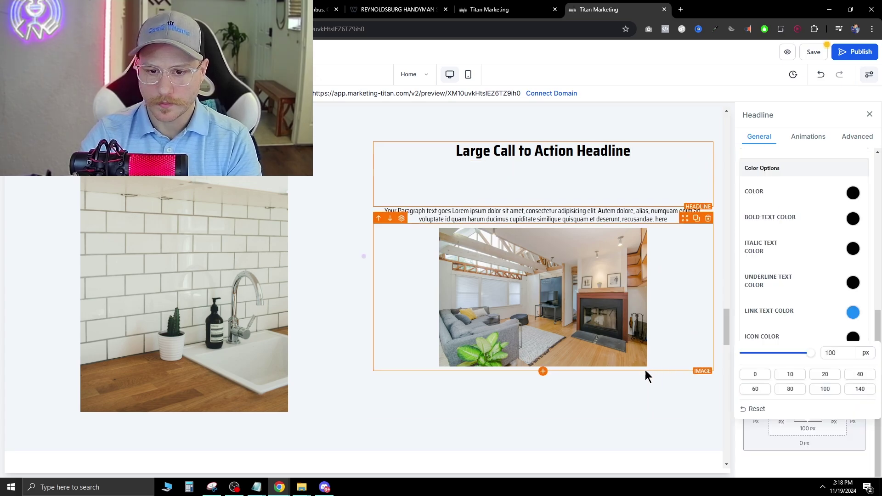
Retitle the headline 'What our customers are saying'.
triple_click(452, 215)
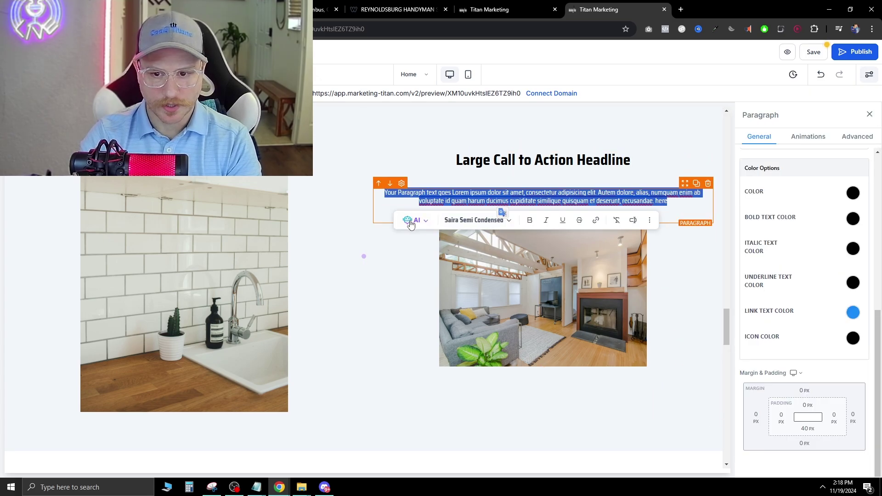
triple_click(524, 163)
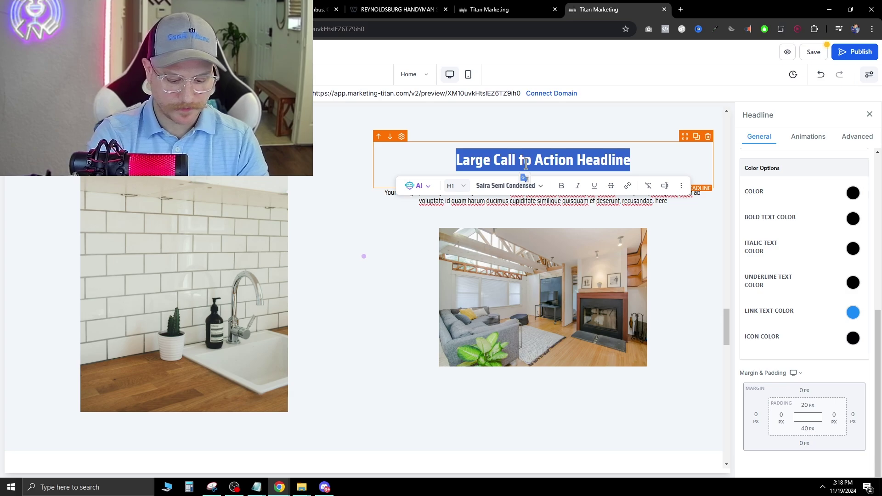
text(What our customers are saying)
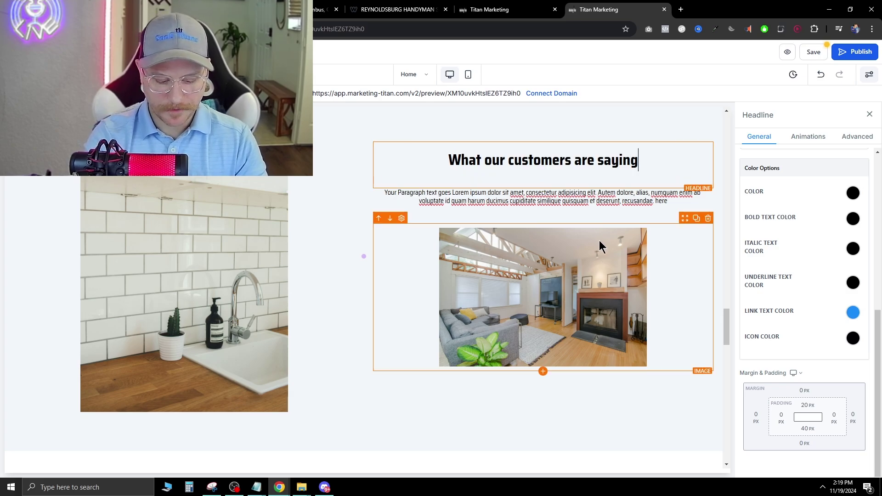
Fill the paragraph with three AI-generated customer reviews and enlarge its text.
triple_click(558, 197)
scroll(547, 183, down, 1)
click(416, 170)
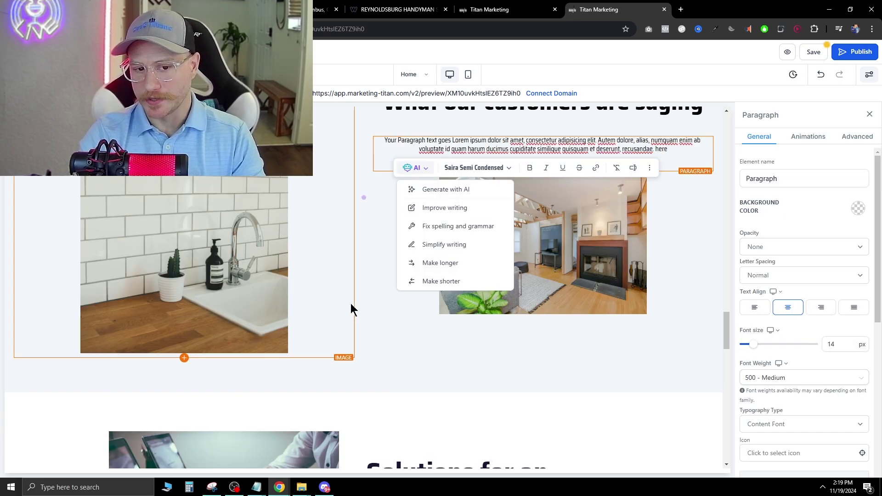
click(456, 189)
drag(149, 280, 543, 237)
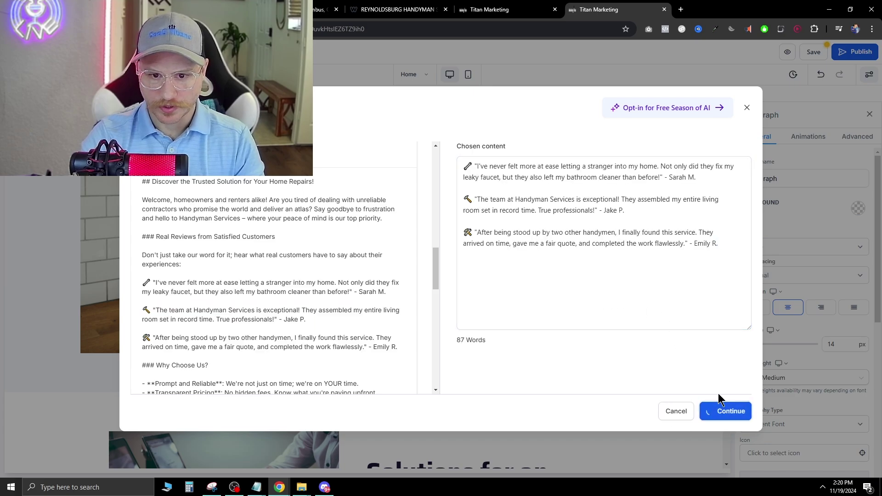
click(726, 413)
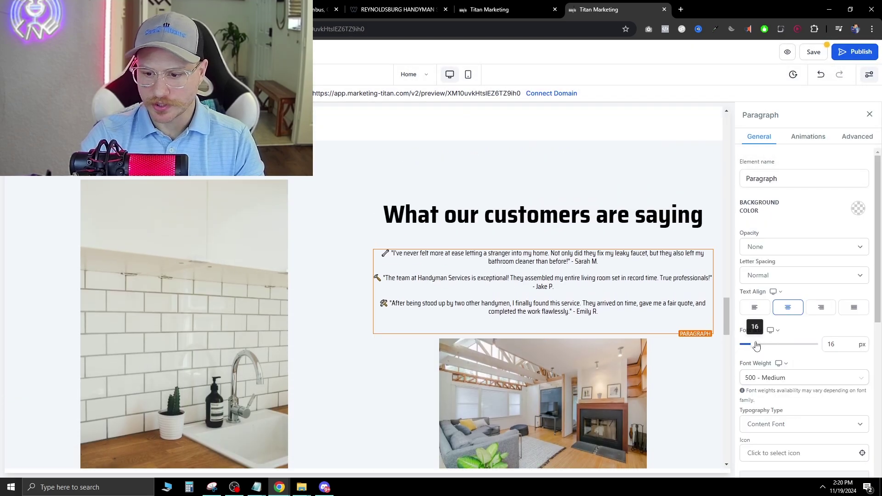
click(572, 327)
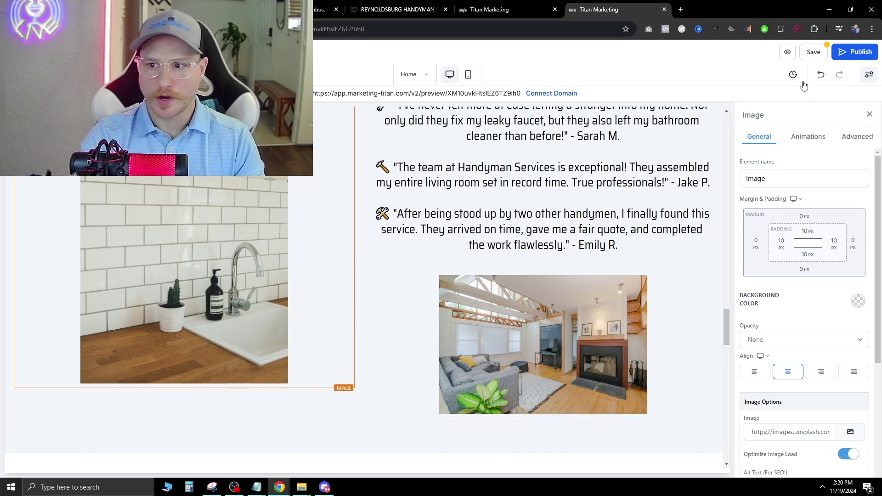
Save the funnel edits and open the page preview in a new tab.
click(813, 52)
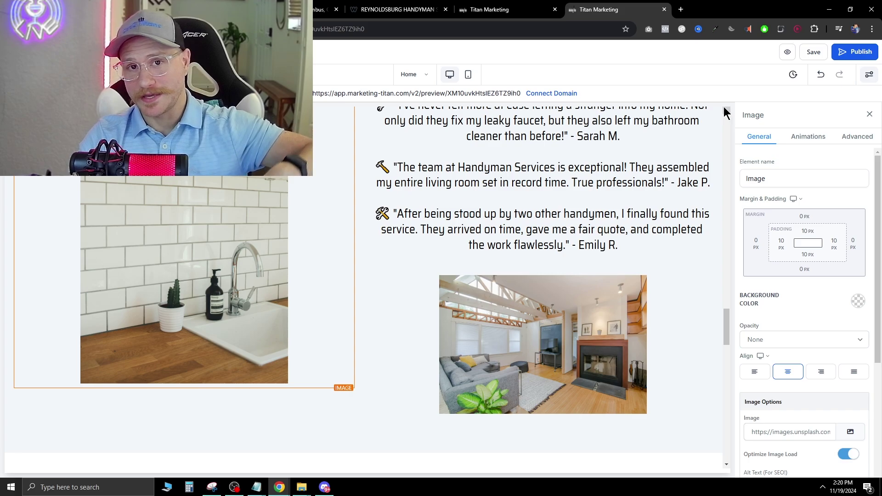
click(814, 53)
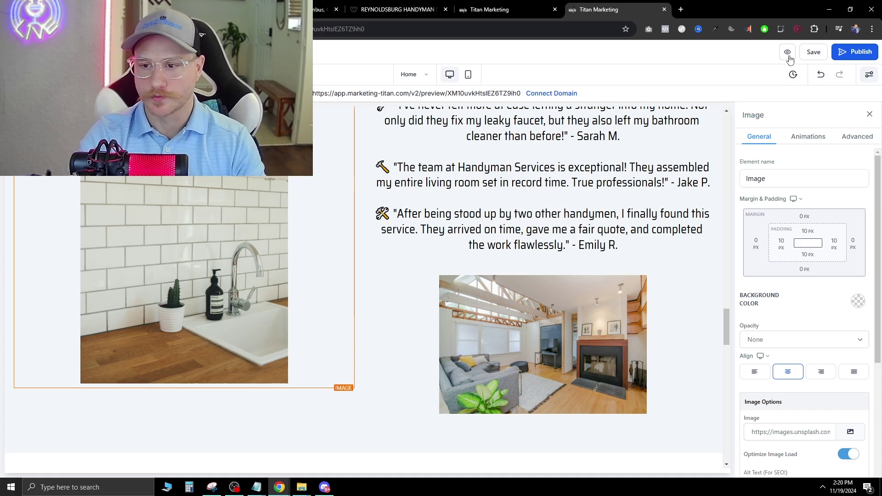
click(787, 52)
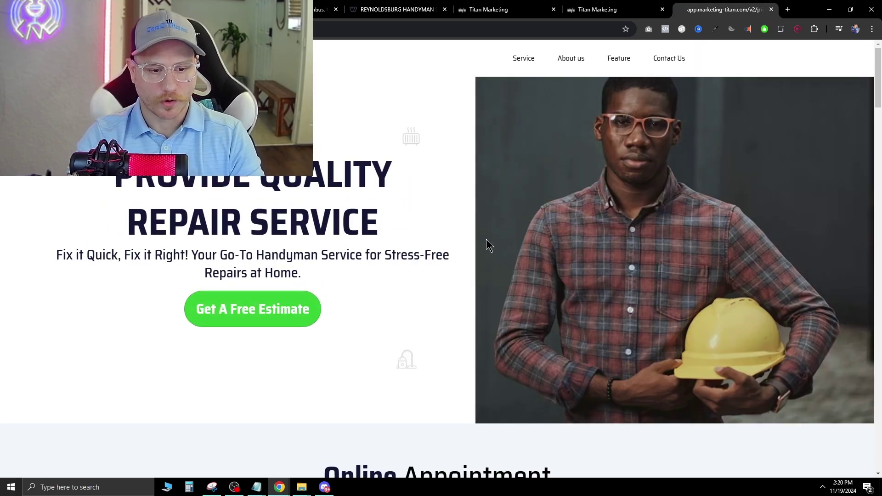
Scroll through the preview, close the popup, and return to the 'PROVIDE QUALITY REPAIR SERVICE' hero.
scroll(496, 250, down, 5)
scroll(490, 279, down, 15)
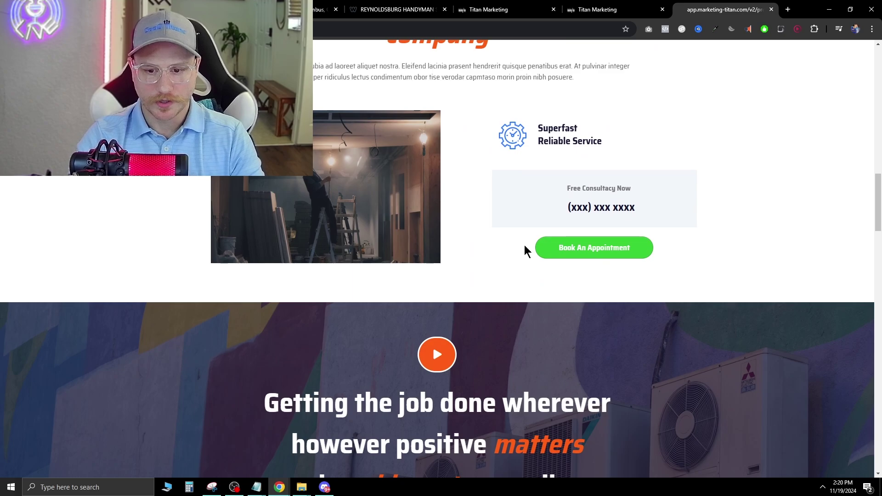
scroll(531, 242, down, 20)
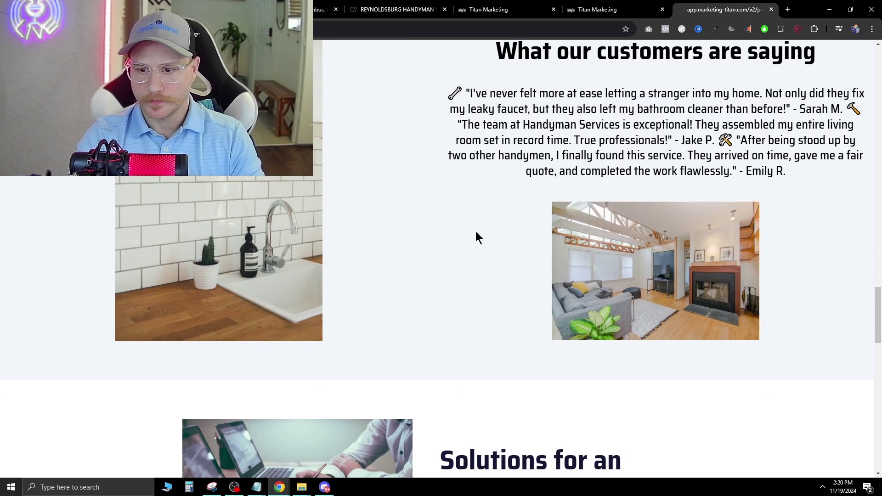
scroll(475, 230, down, 10)
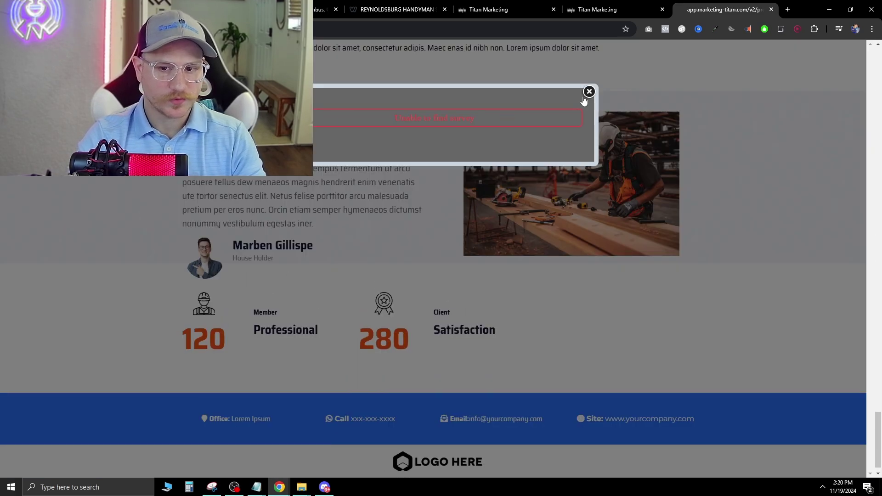
click(587, 91)
scroll(663, 323, up, 7)
key(Home)
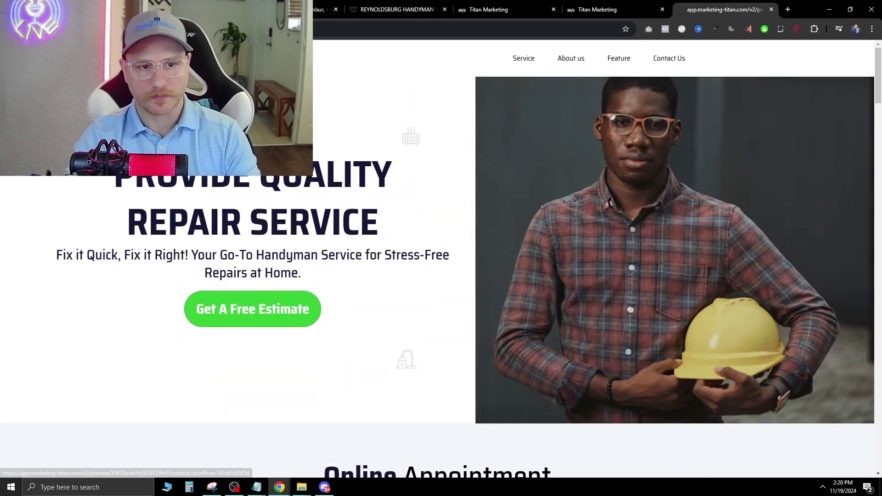
click(321, 13)
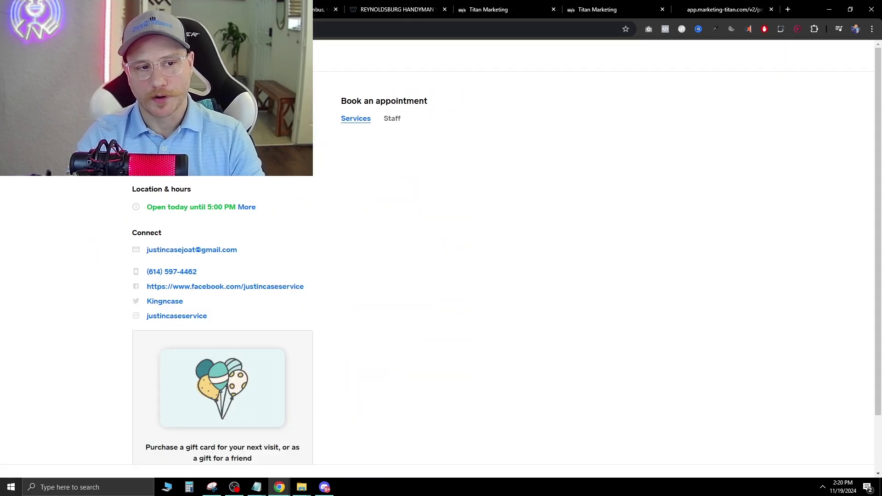
key(ctrl+shift+Tab)
scroll(359, 299, down, 10)
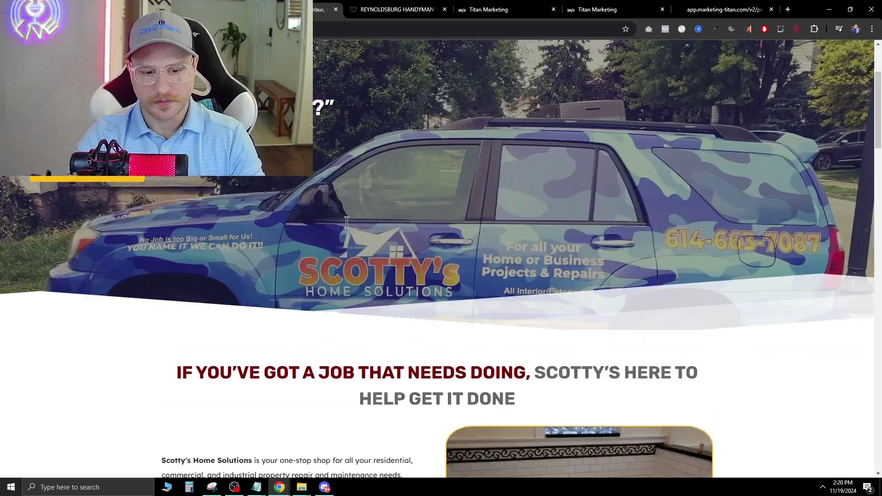
scroll(360, 300, down, 5)
scroll(374, 312, up, 8)
key(ctrl+Tab)
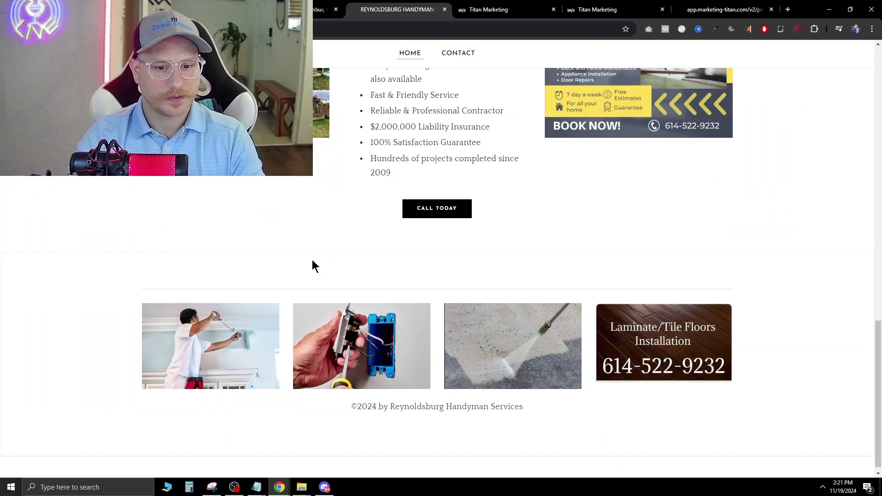
scroll(314, 261, up, 5)
scroll(328, 269, up, 10)
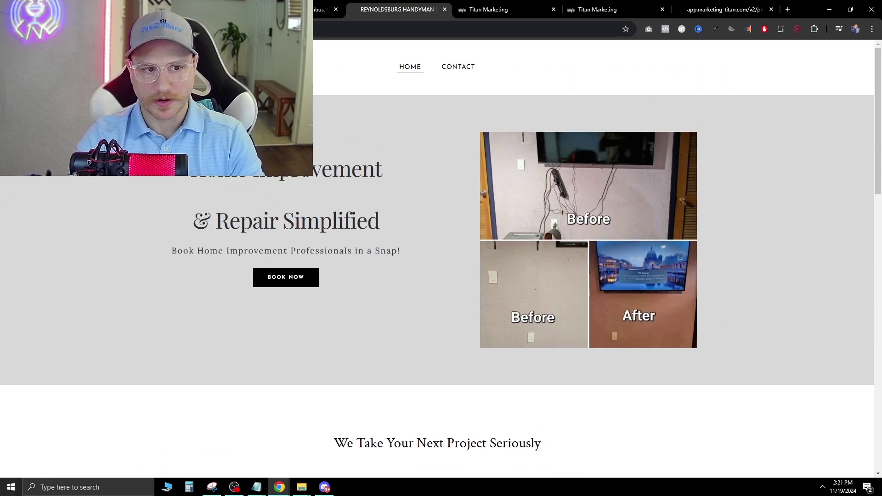
key(ctrl+shift+Tab)
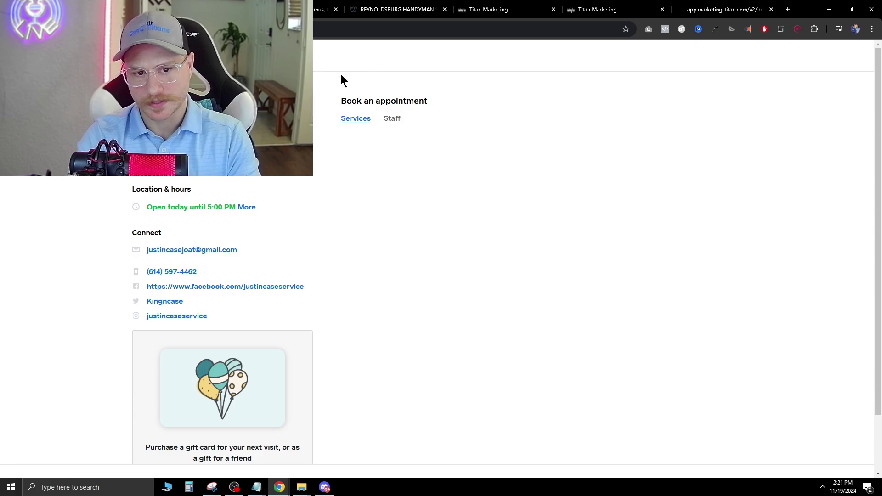
key(ctrl+9)
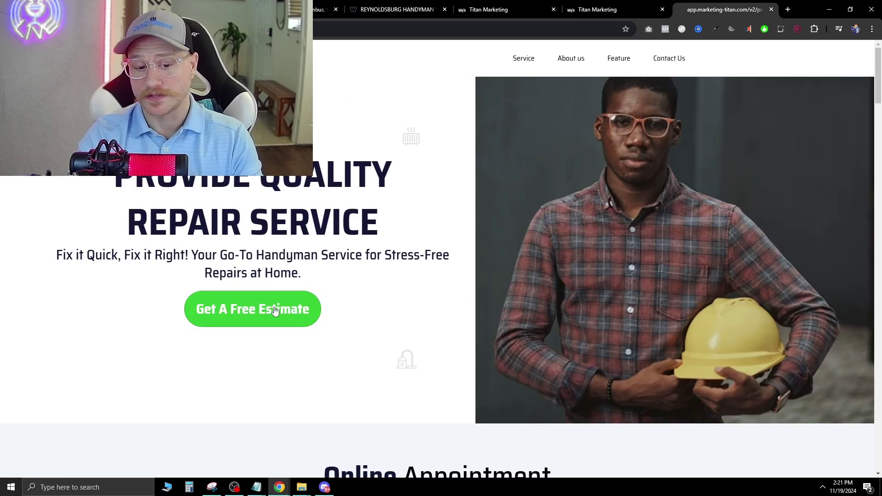